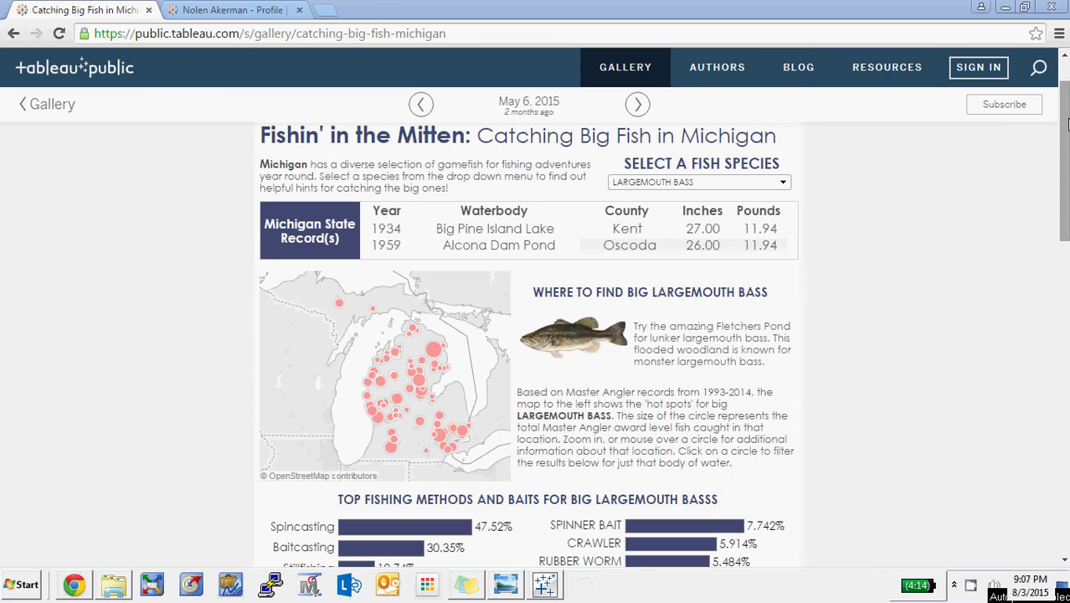
- Look over the Fishing Navigator dashboard for largemouth bass, including its records table, map, methods, baits and monthly catch charts
mouse_move(1065, 126)
left_mouse_down()
mouse_move(1067, 110)
mouse_move(1067, 126)
left_mouse_up()
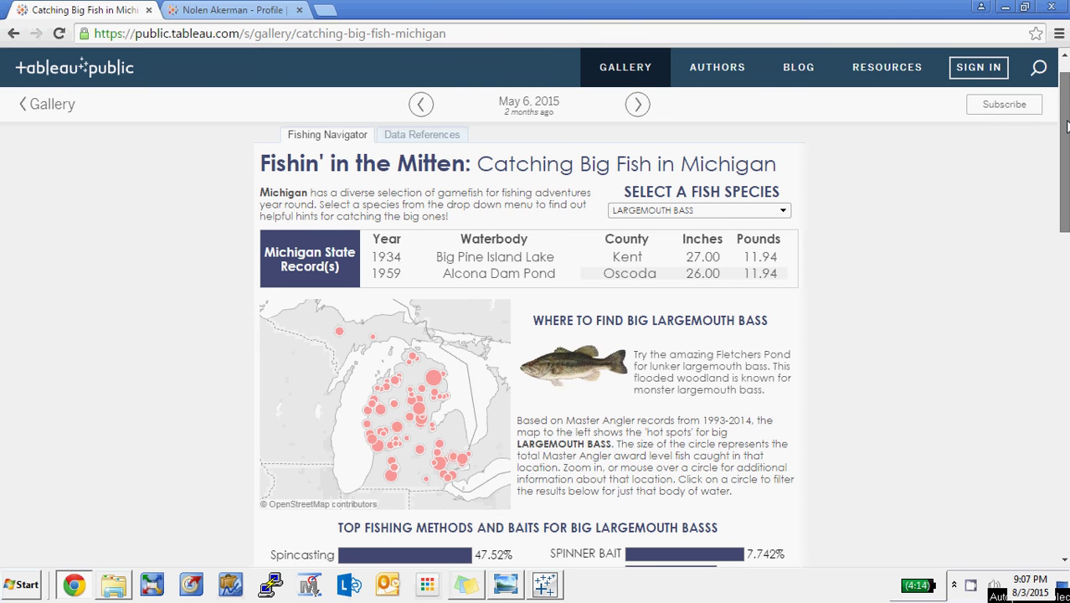
left_click_drag(1067, 126, 1067, 136)
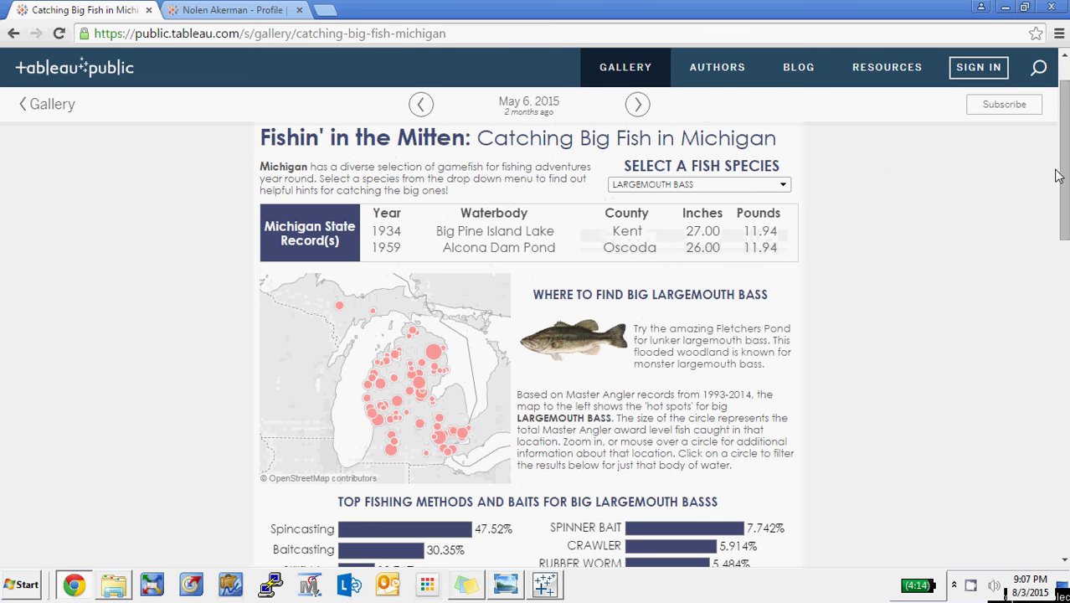
left_click_drag(1066, 177, 1064, 221)
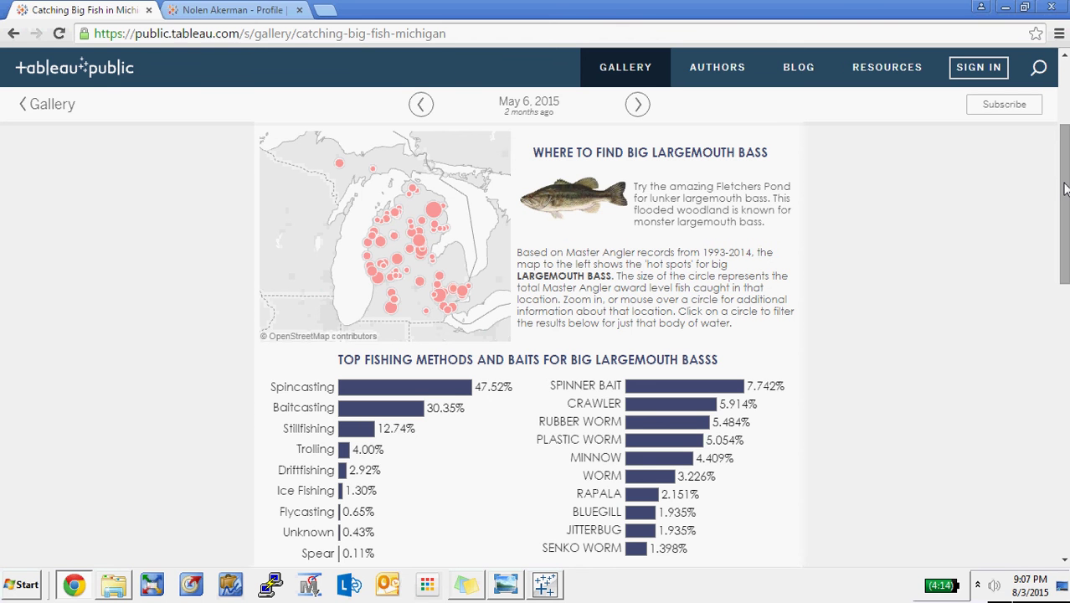
mouse_move(1065, 189)
left_mouse_down()
mouse_move(1064, 216)
mouse_move(1067, 205)
left_mouse_up()
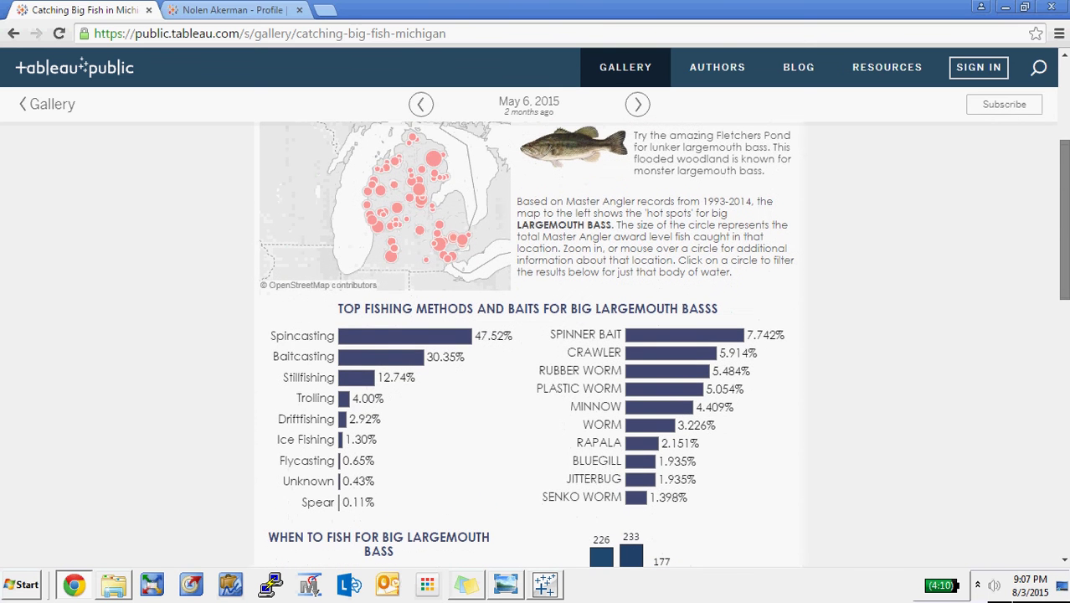
scroll(664, 344, "down", 2)
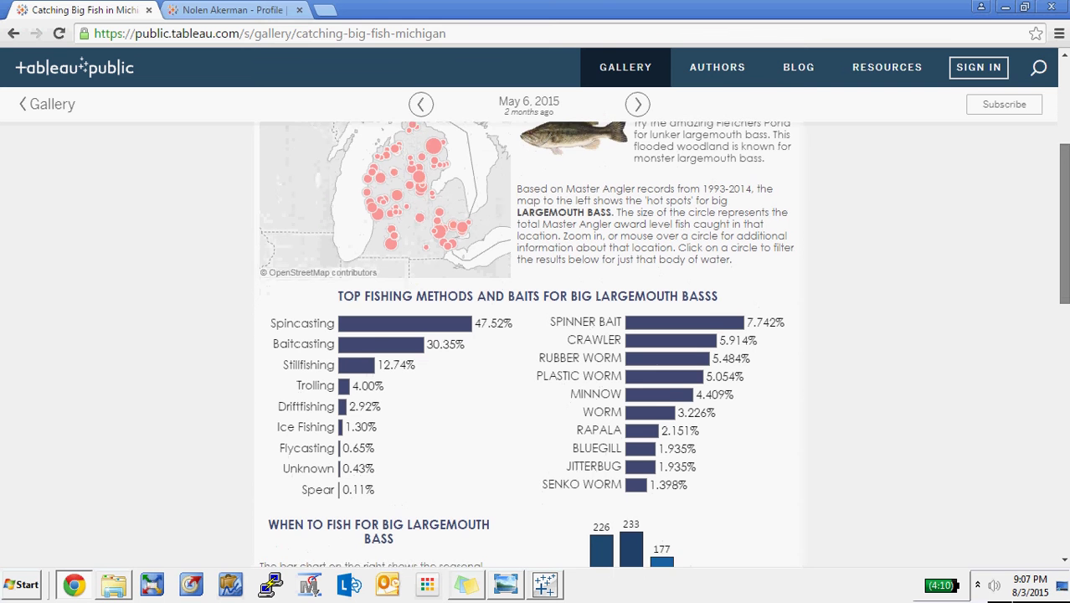
scroll(664, 344, "down", 1)
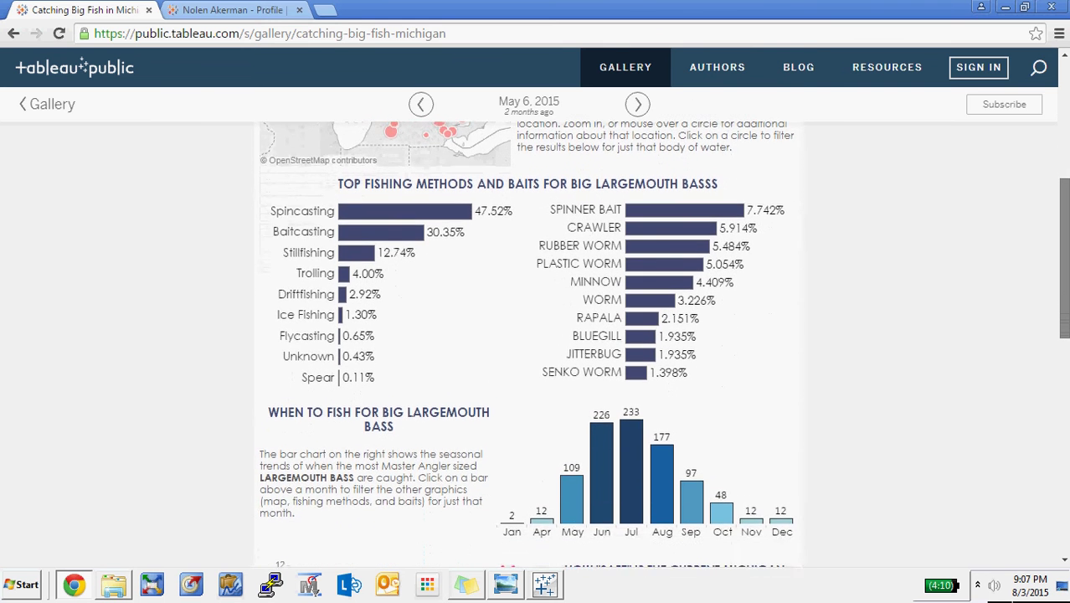
scroll(664, 344, "up", 5)
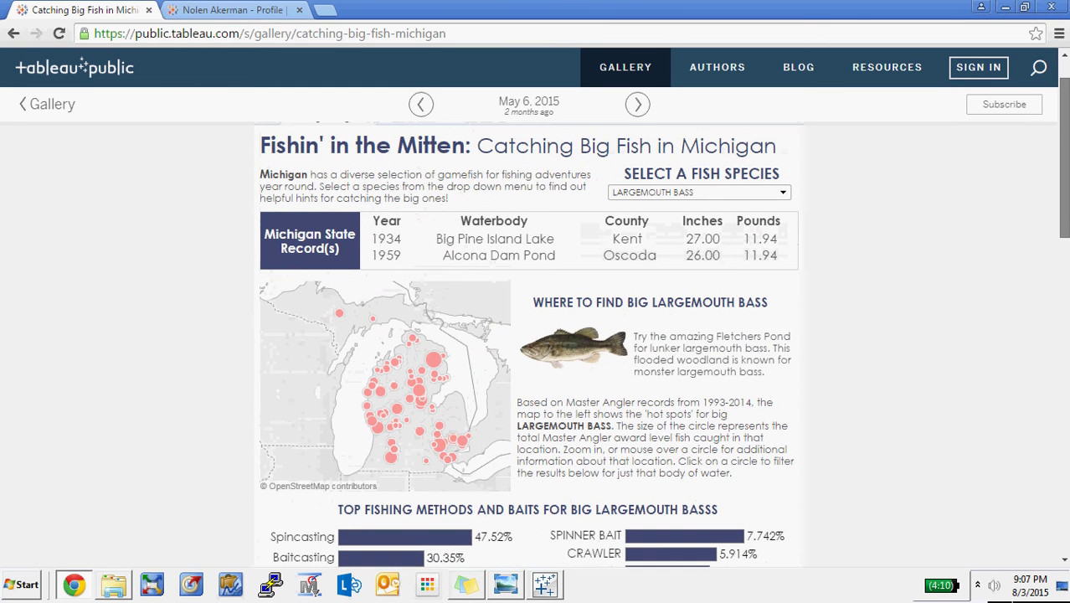
scroll(664, 344, "up", 1)
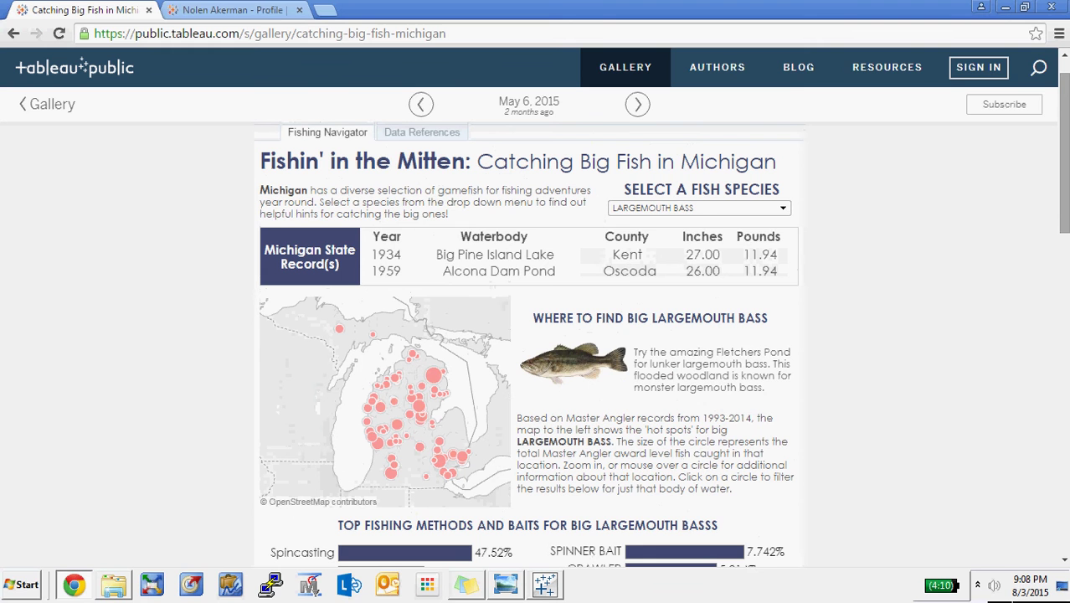
- Set the dashboard's fish species to BLUEGILL
left_click(784, 209)
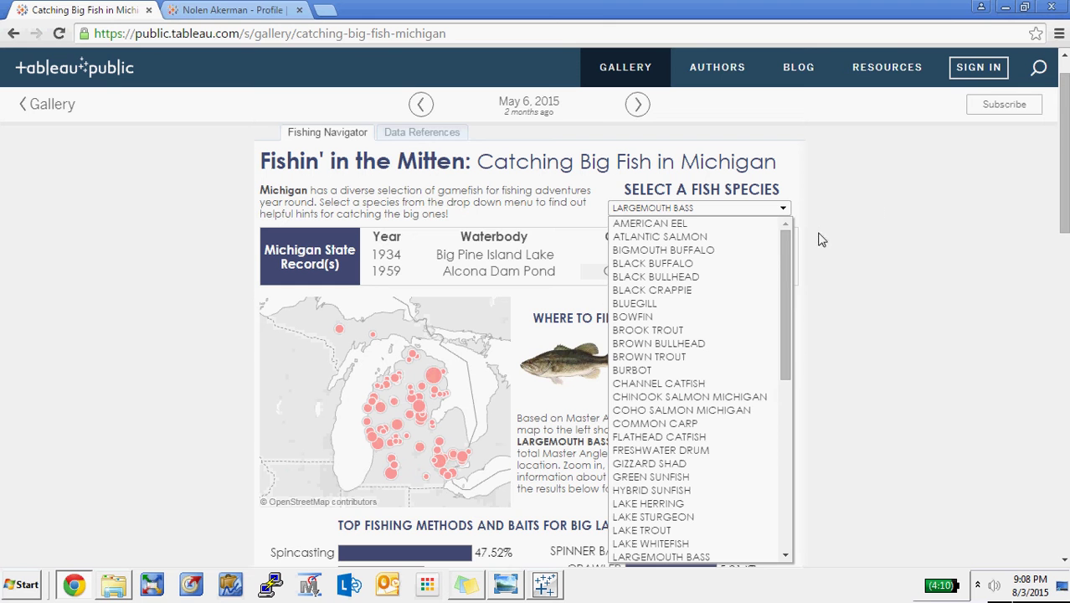
mouse_move(785, 272)
left_mouse_down()
mouse_move(776, 329)
mouse_move(785, 270)
left_mouse_up()
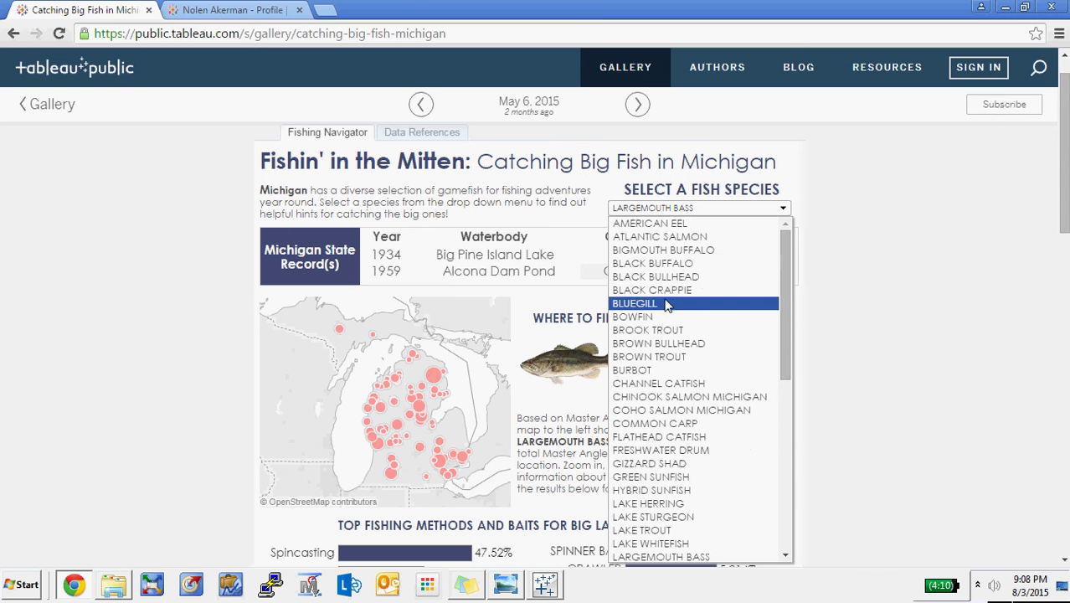
left_click(636, 304)
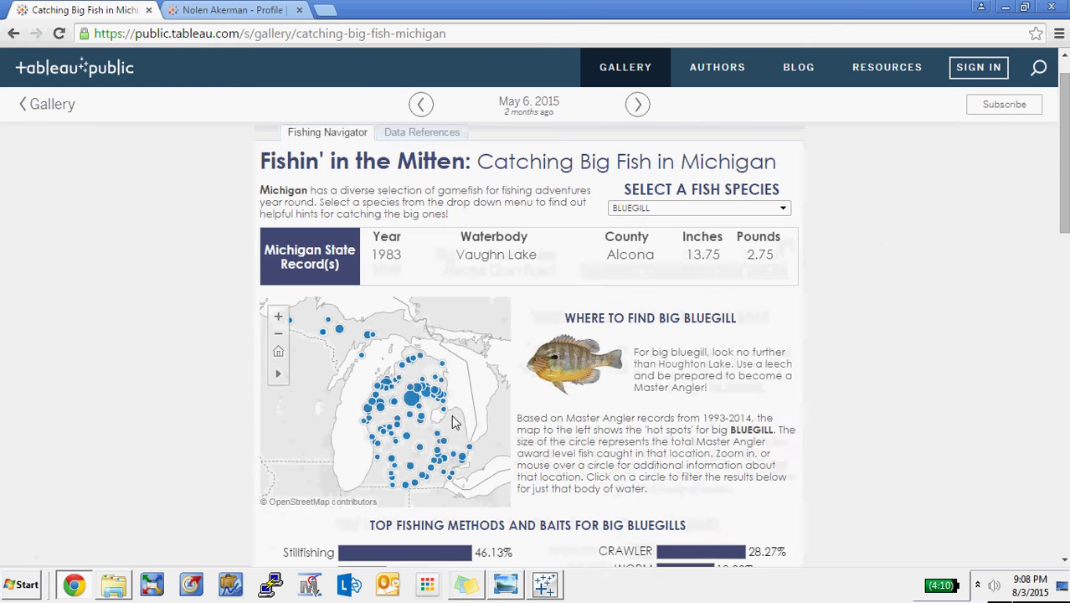
- Filter the bluegill results to Houghton Lake on the map, review its top methods and baits, and clear the lake filter
mouse_move(412, 402)
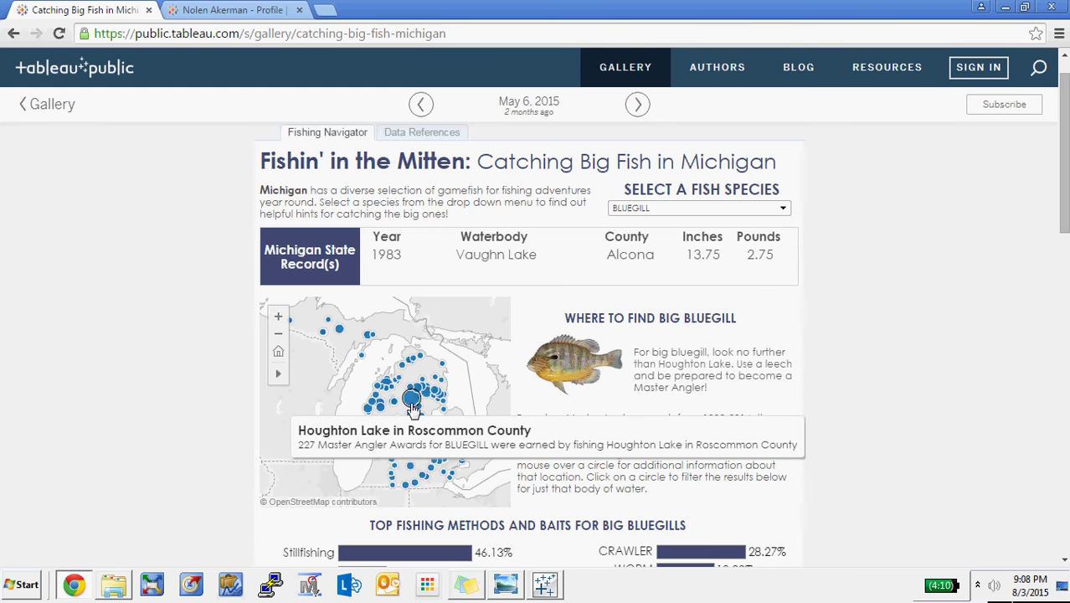
left_click(412, 402)
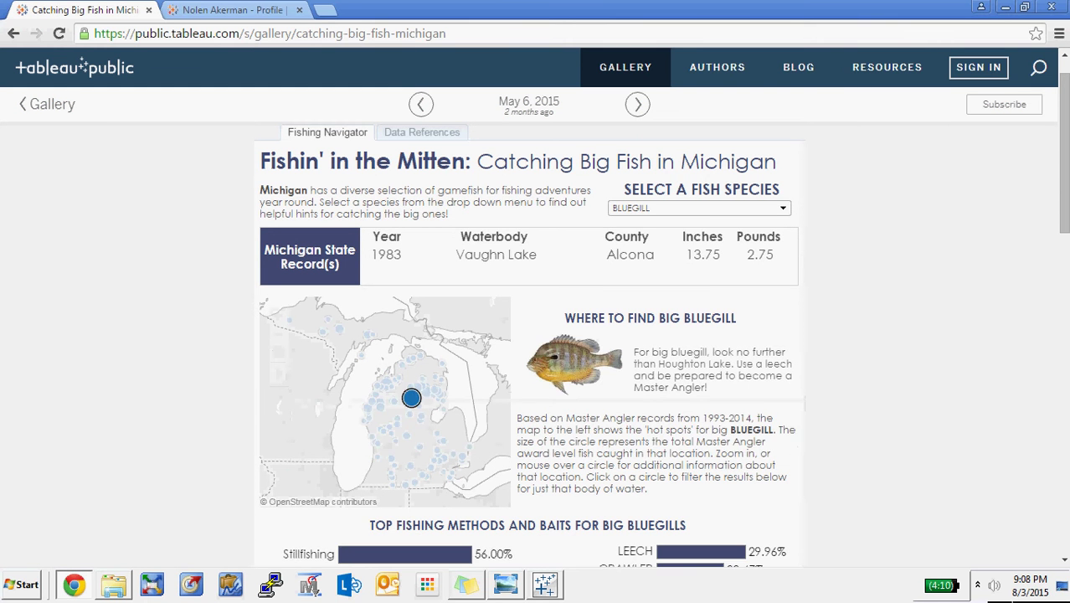
left_click_drag(1064, 180, 1060, 234)
mouse_move(410, 239)
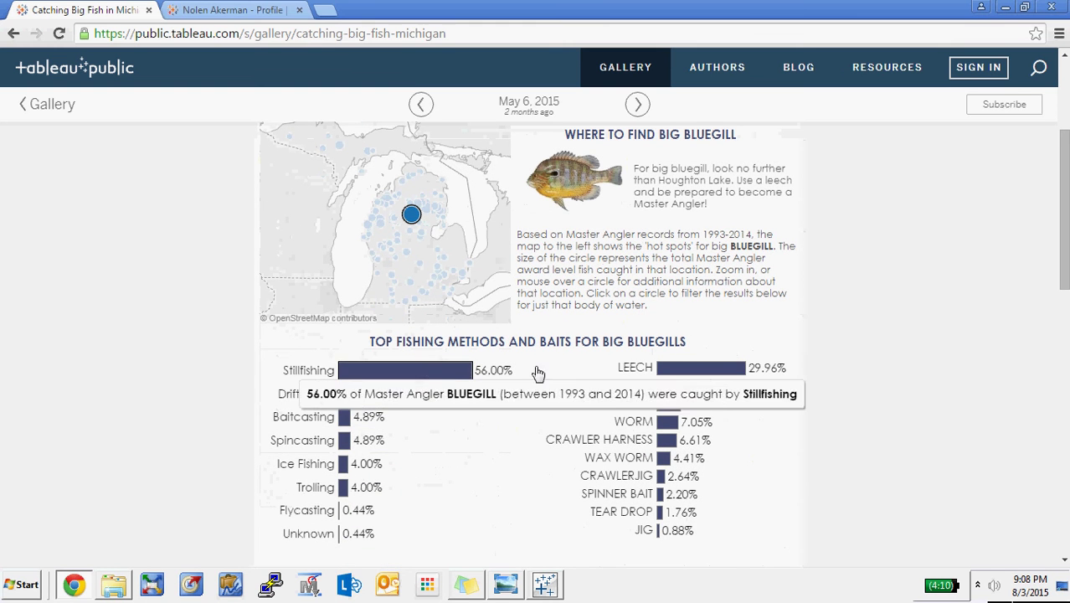
mouse_move(414, 374)
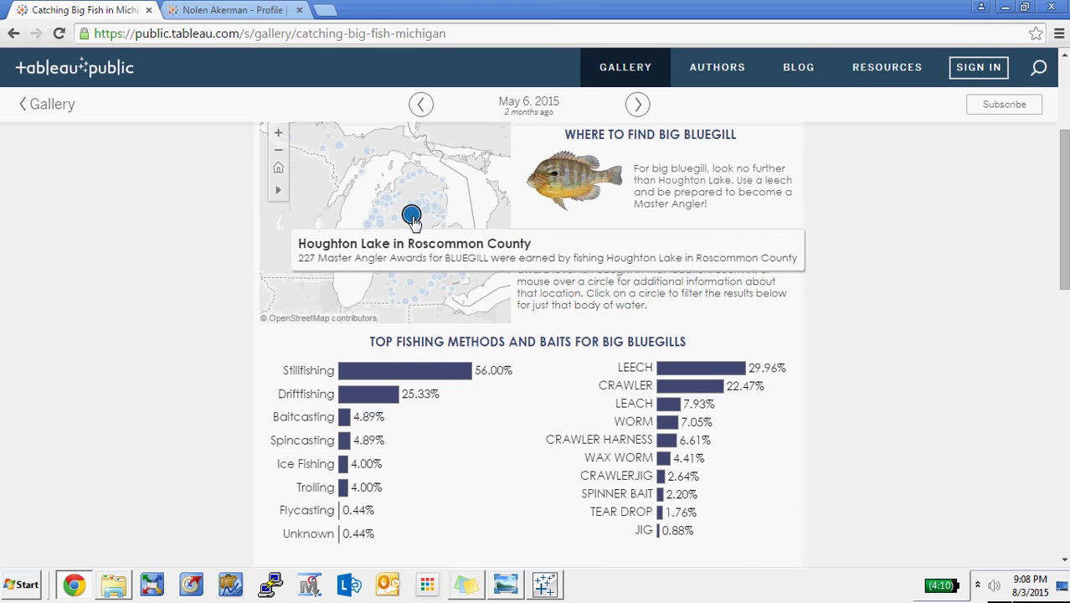
left_click(411, 216)
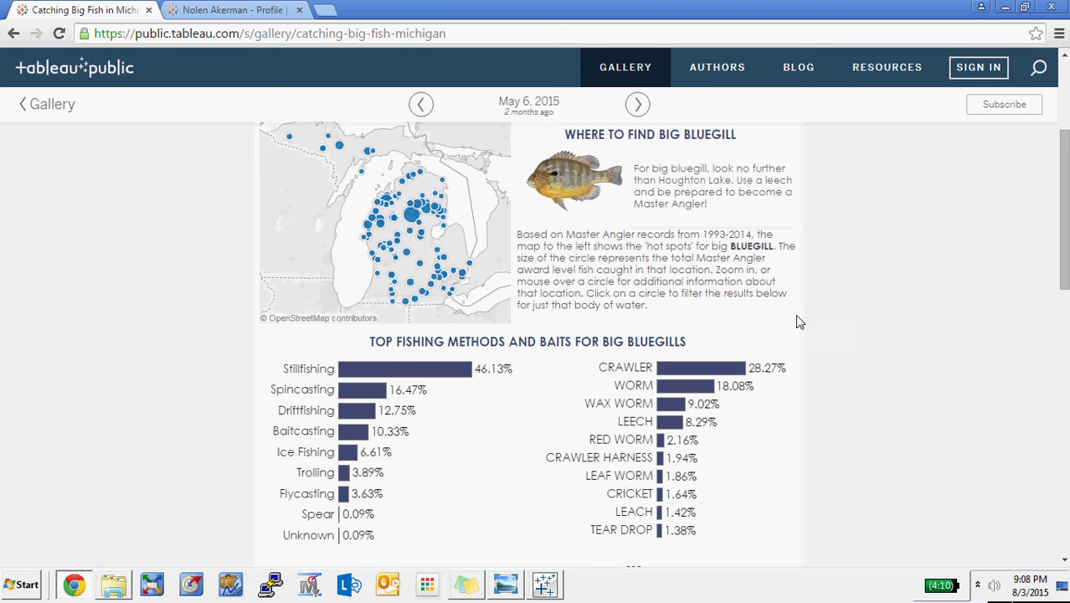
- Filter the bluegill dashboard to catches made in June using the seasonal bar chart
left_click_drag(1060, 280, 1062, 339)
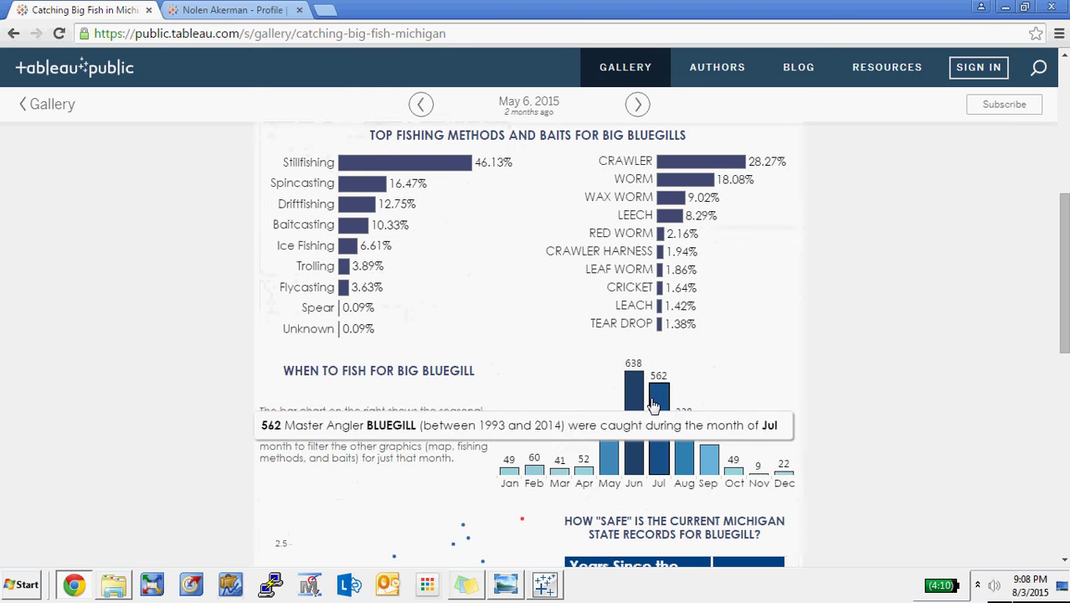
mouse_move(634, 393)
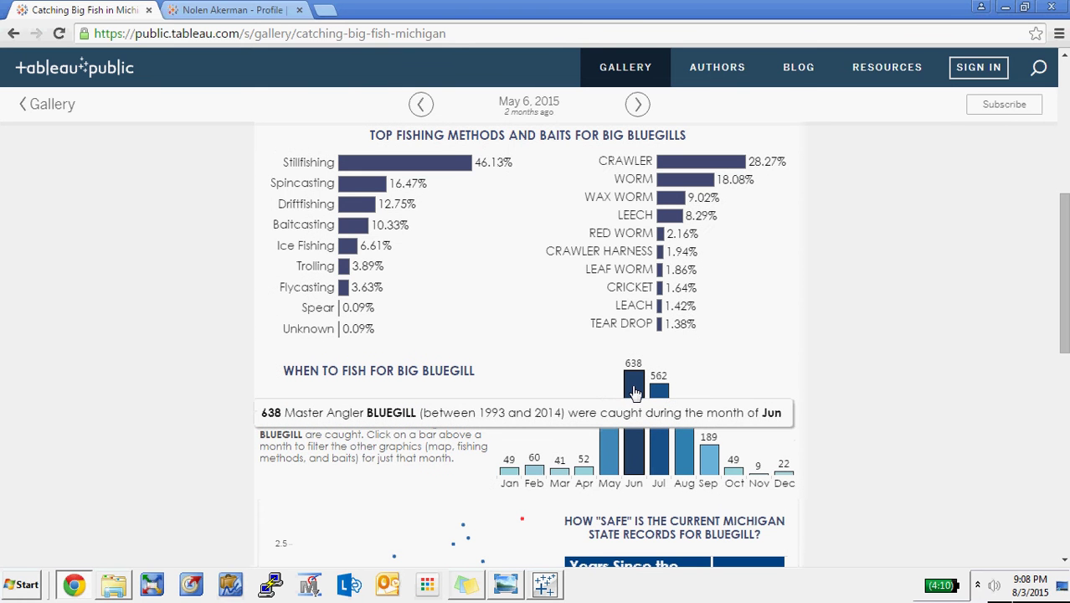
left_click(635, 394)
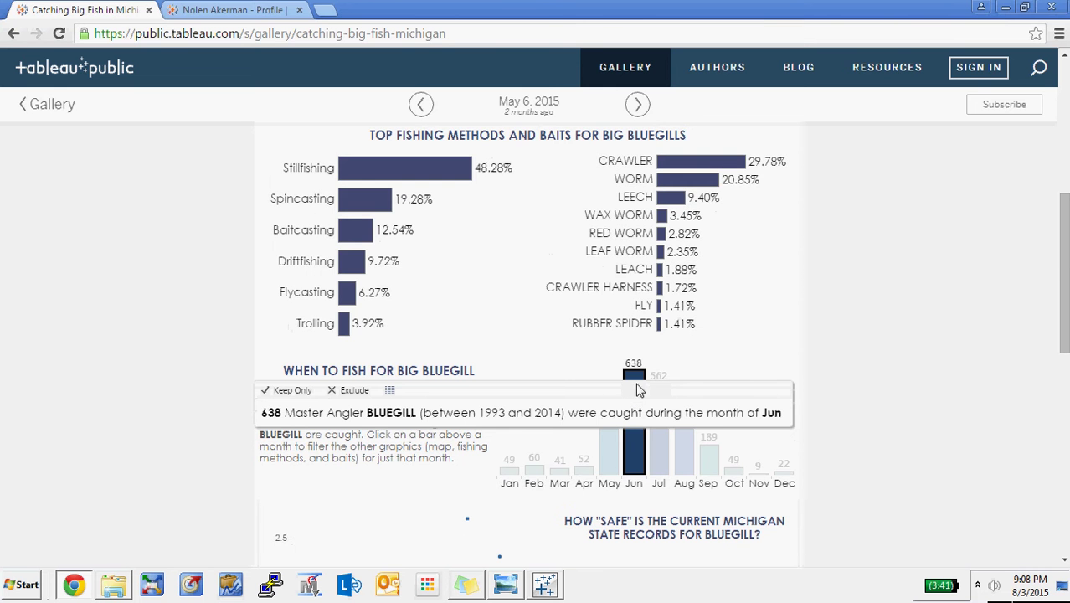
- Compare methods and baits for Loon Lake, Long Lake and the small circle beside Long Lake on the map, and clear the lake selection
scroll(1065, 261, "up", 3)
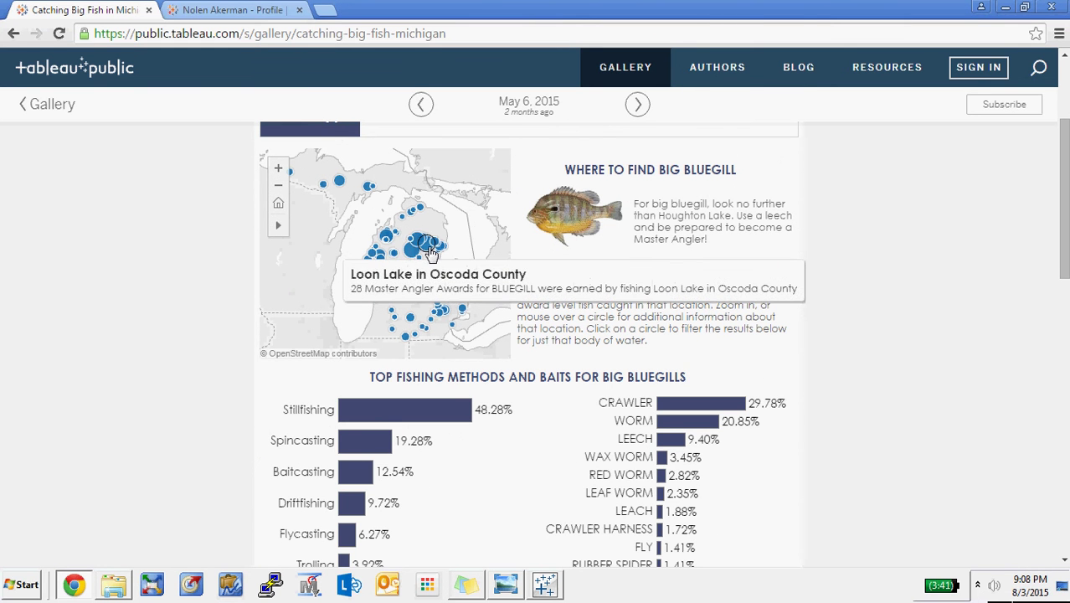
left_click(427, 251)
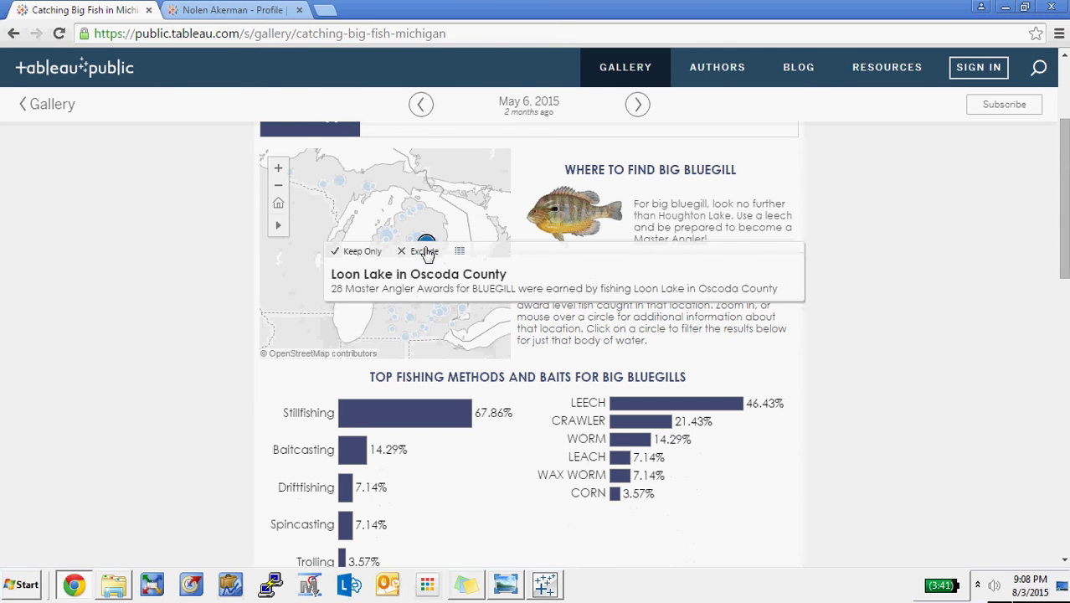
left_click(388, 238)
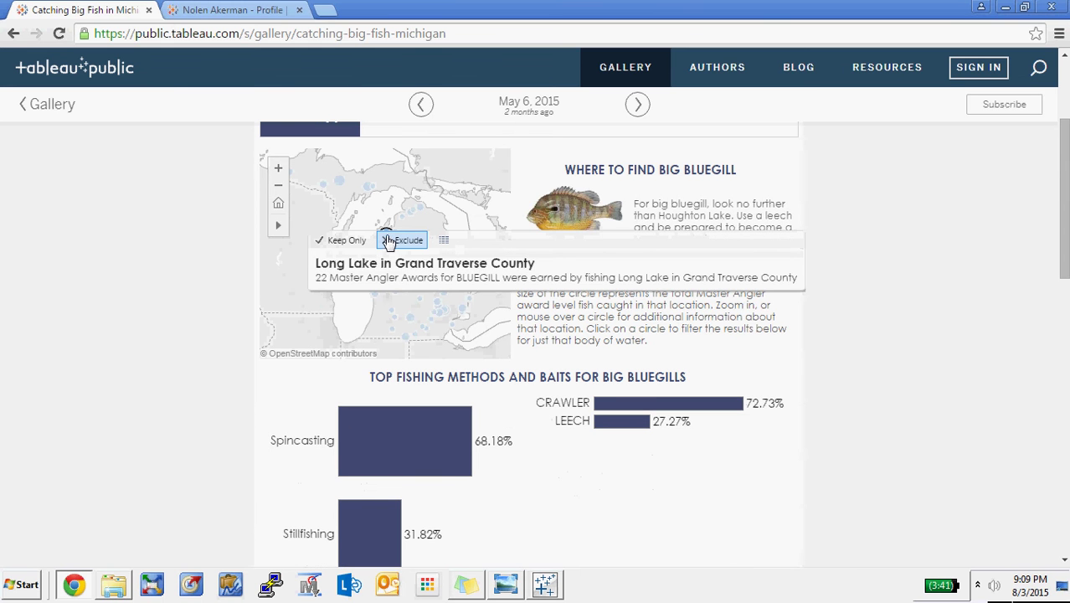
left_click(387, 233)
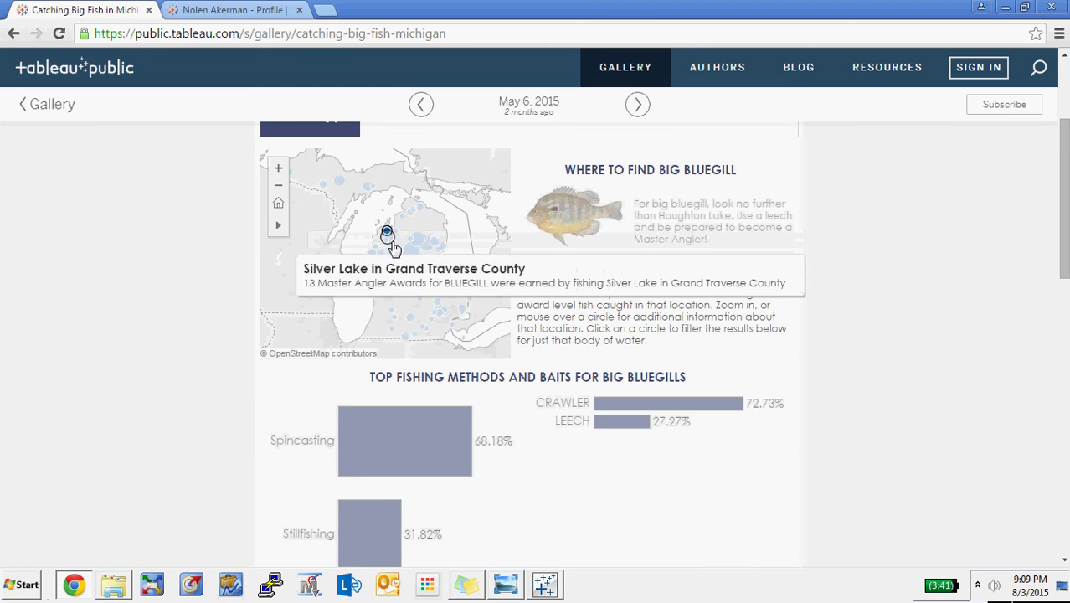
left_click(388, 234)
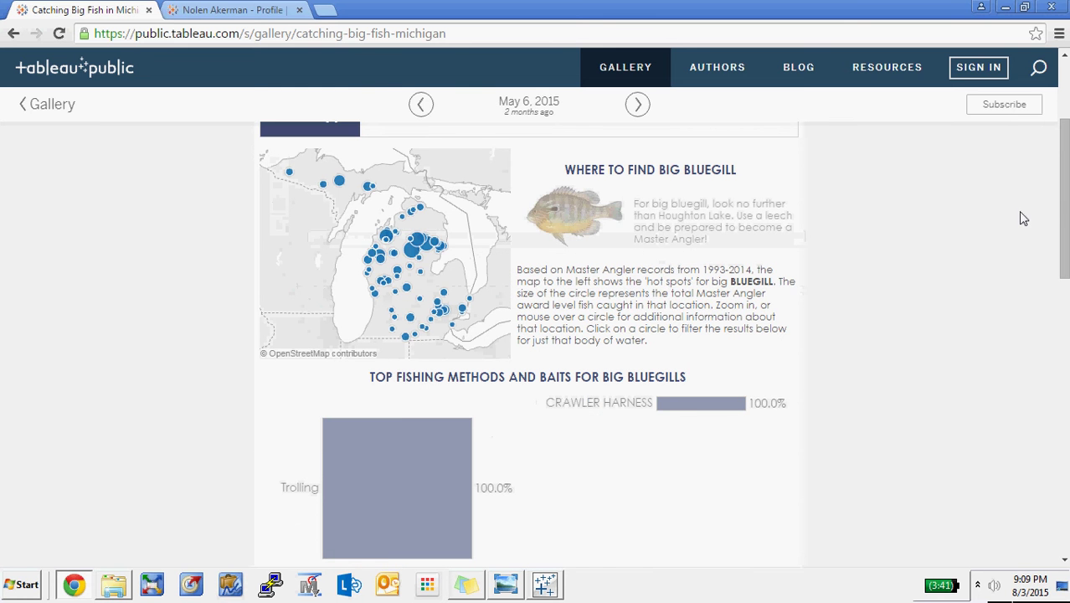
- Examine individual catches in the bluegill length-weight scatter chart, the red state record point and the years since the record was tied or broken
left_click_drag(1065, 205, 974, 338)
mouse_move(635, 359)
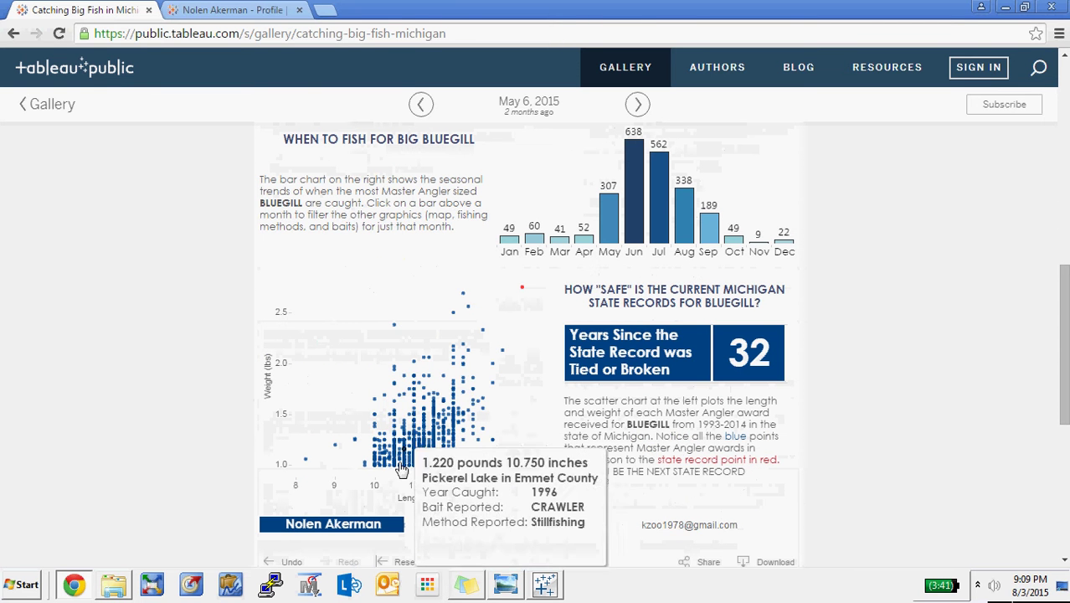
mouse_move(403, 462)
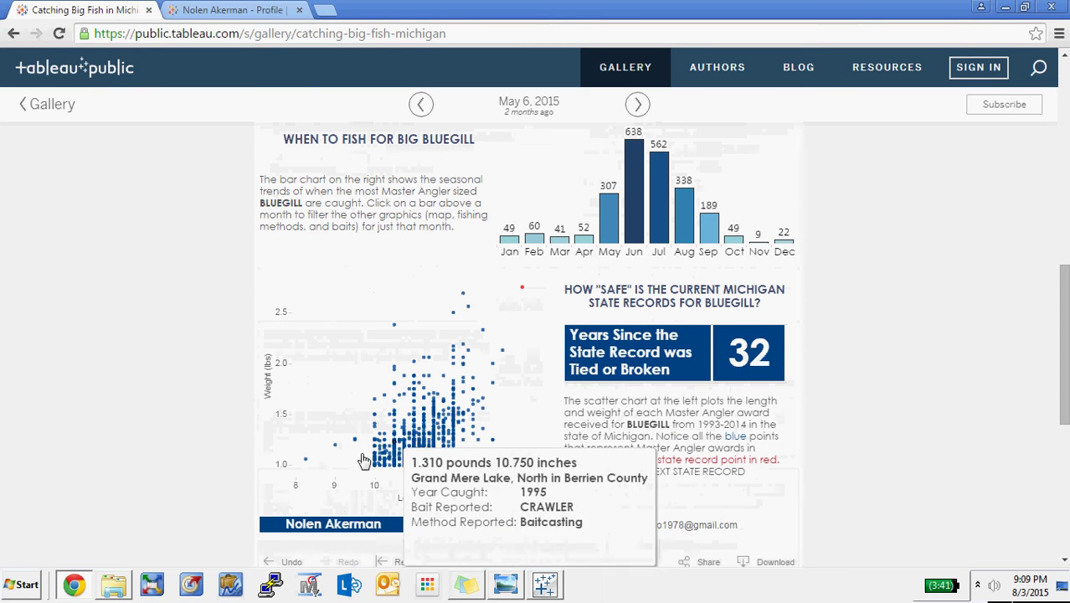
mouse_move(465, 381)
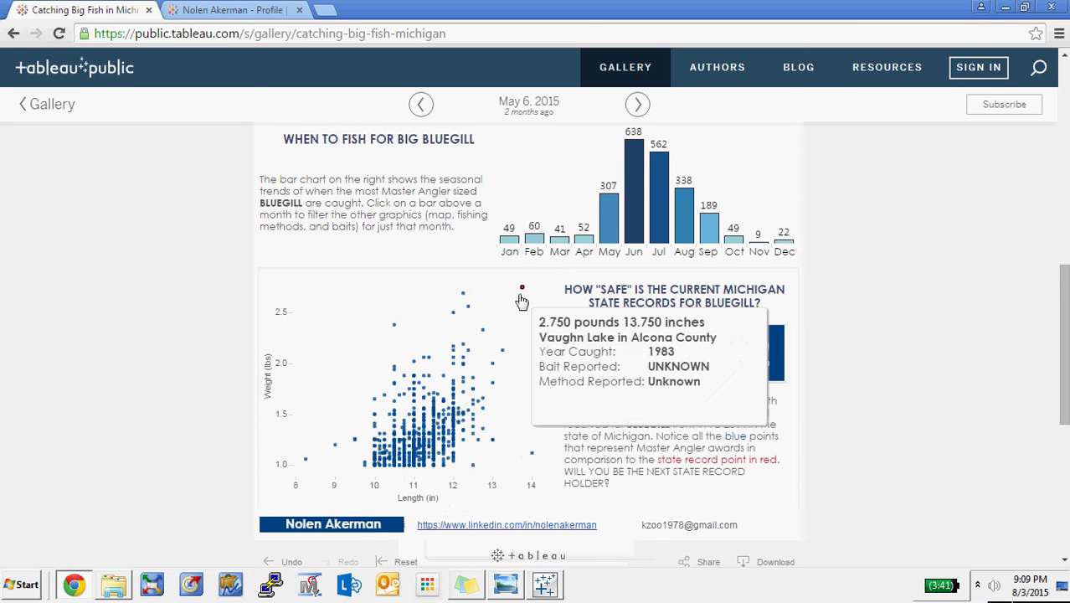
mouse_move(522, 299)
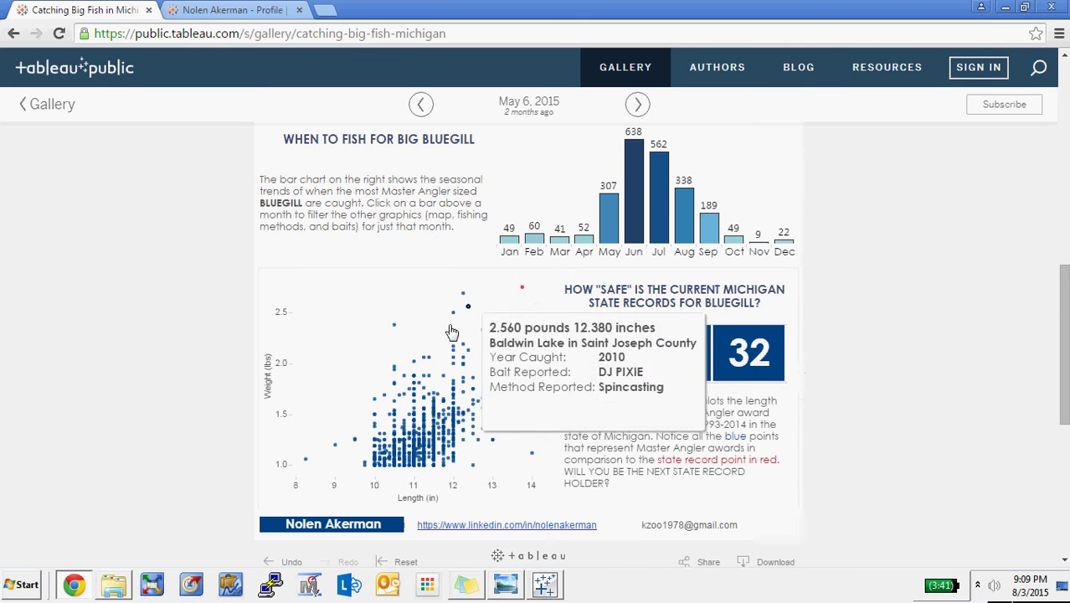
left_click_drag(363, 294, 522, 448)
left_click(348, 329)
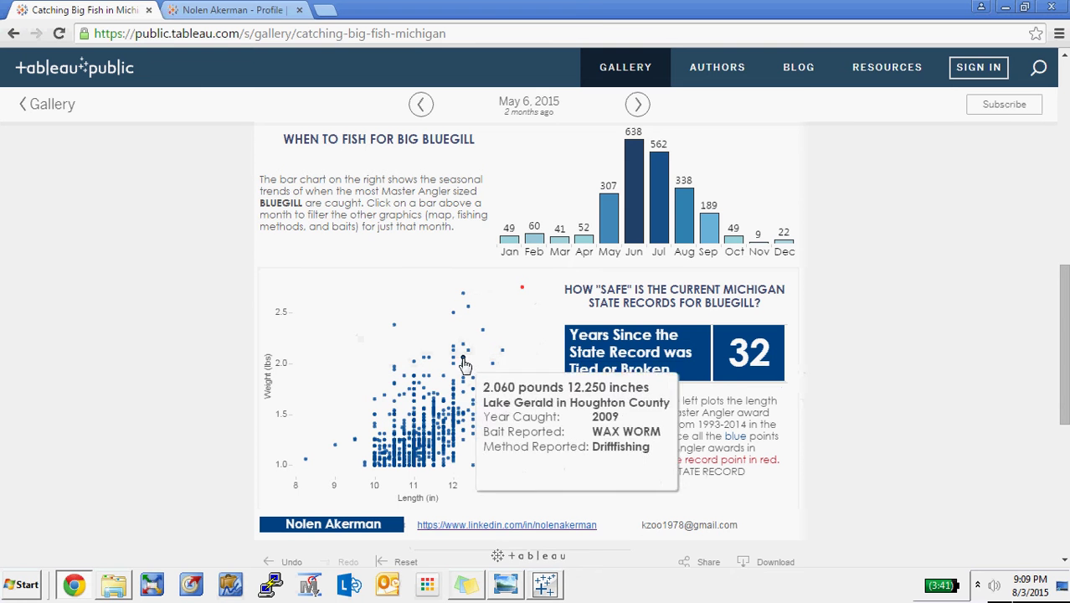
mouse_move(463, 298)
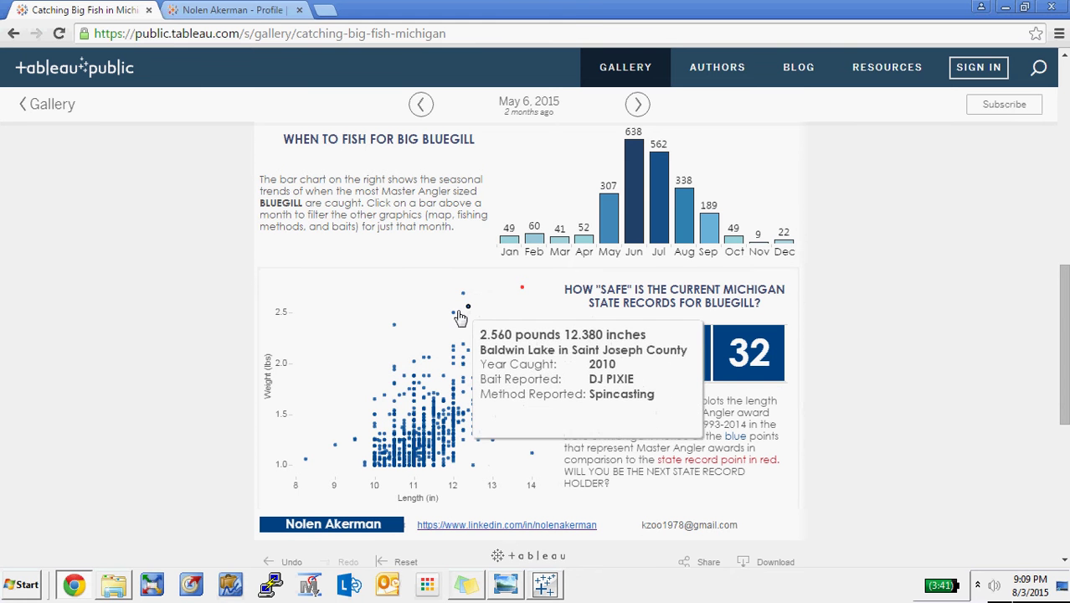
mouse_move(739, 335)
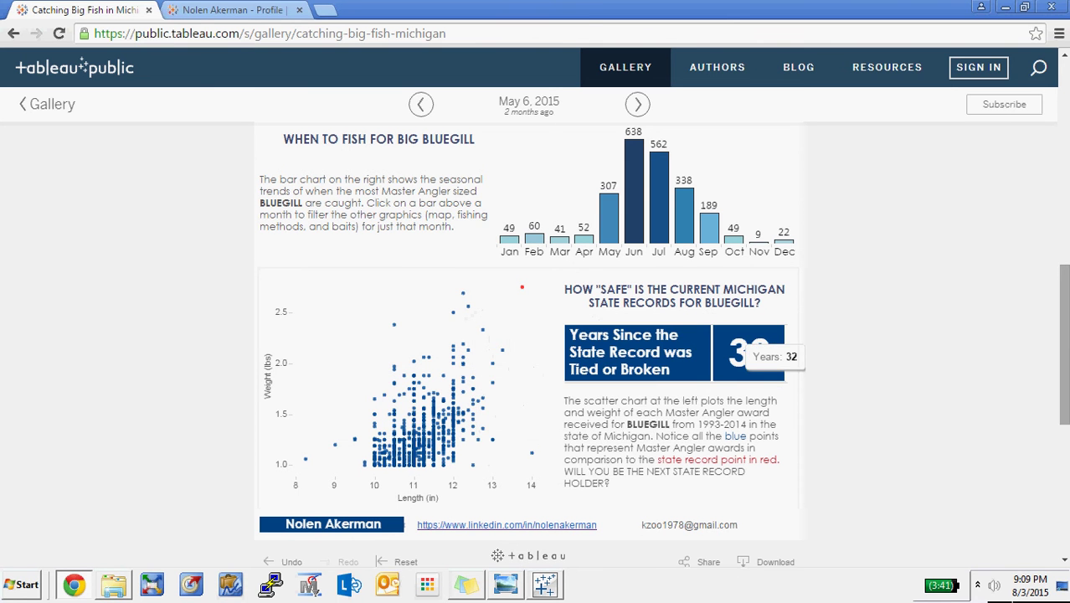
- Set the dashboard's fish species to LARGEMOUTH BASS
left_click_drag(1065, 317, 1067, 128)
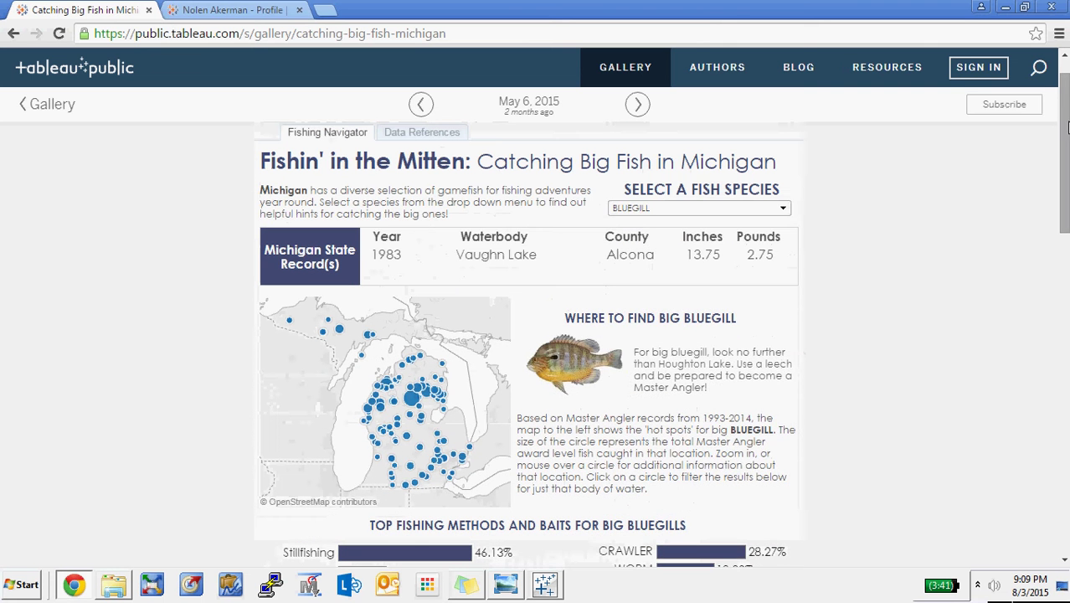
left_click(783, 207)
left_click_drag(786, 273, 786, 304)
scroll(779, 318, "down", 3)
left_click(693, 387)
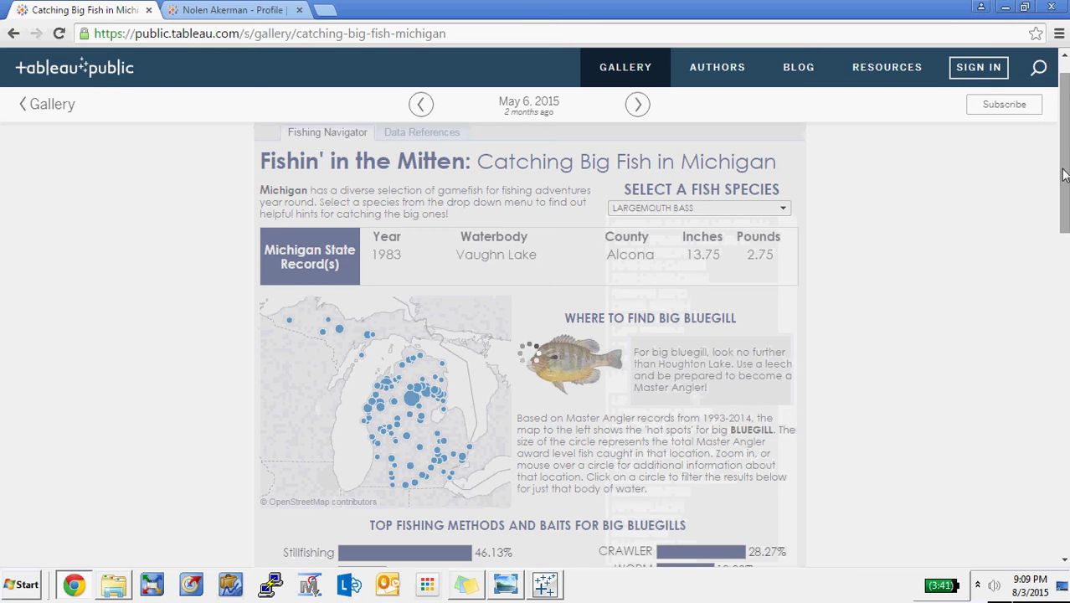
- Highlight the isolated short-length outlier in the largemouth bass scatter chart for inspection and clear the selection
left_click_drag(1058, 179, 1039, 359)
left_click_drag(332, 420, 293, 398)
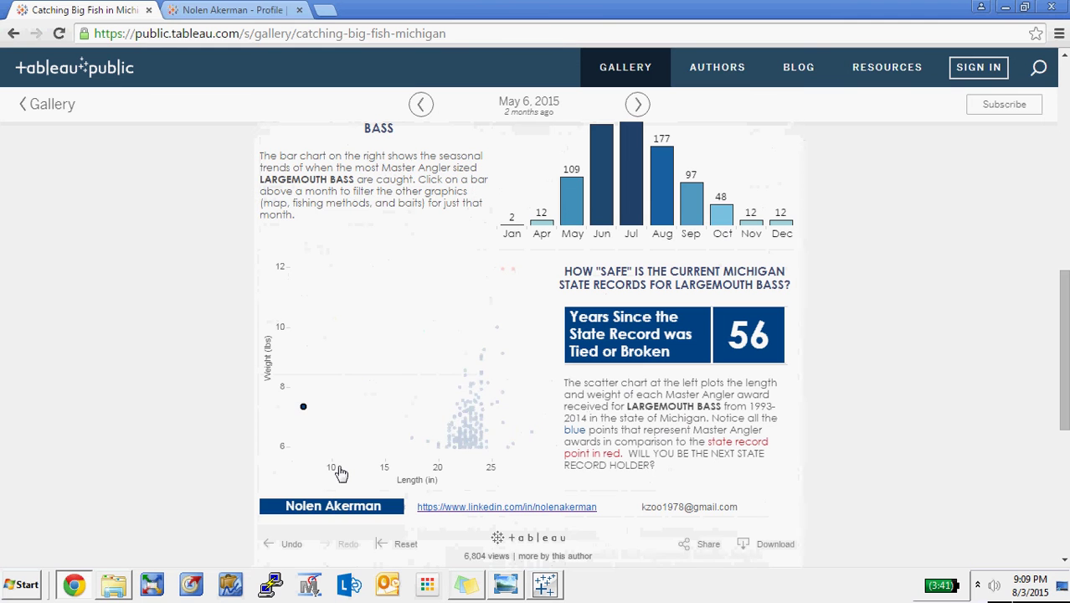
mouse_move(304, 417)
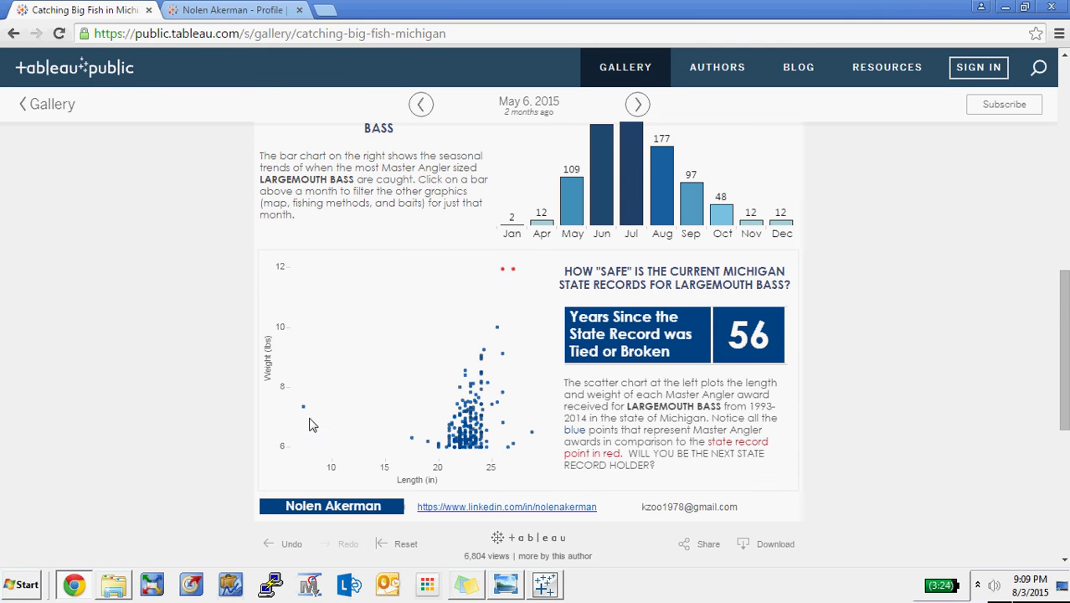
- Read the data sources on the dashboard's Data References page and return to the Fishing Navigator page
mouse_move(504, 287)
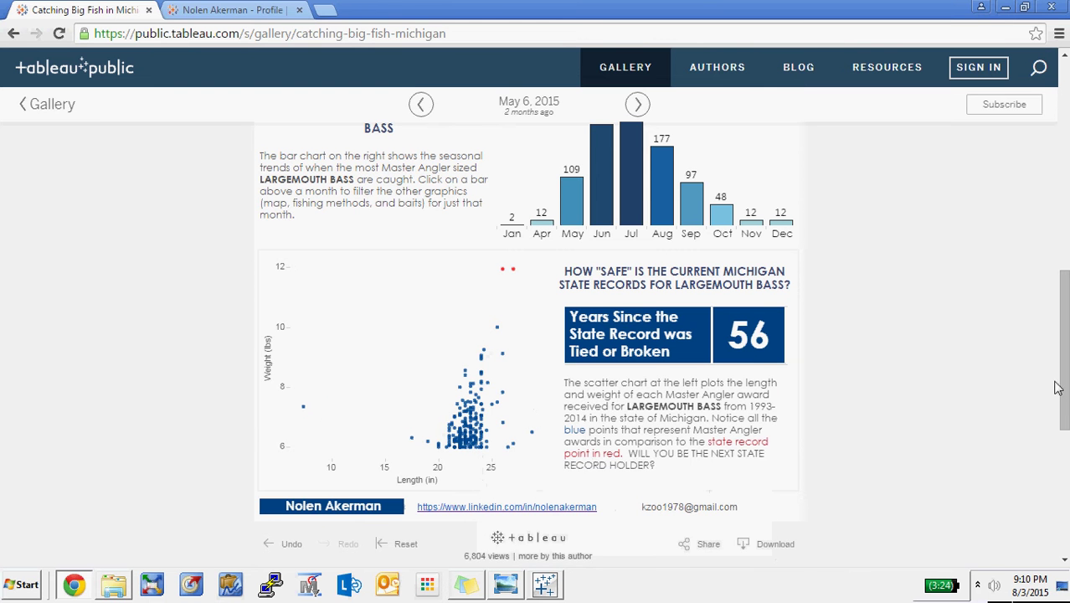
left_click_drag(1057, 388, 1067, 182)
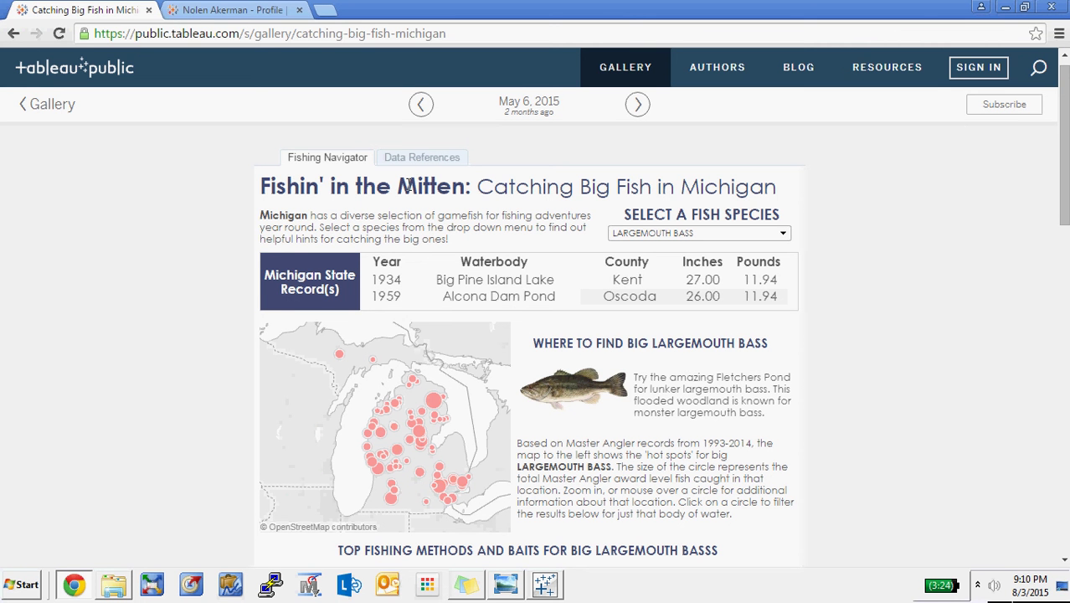
left_click_drag(1065, 188, 1054, 207)
mouse_move(561, 322)
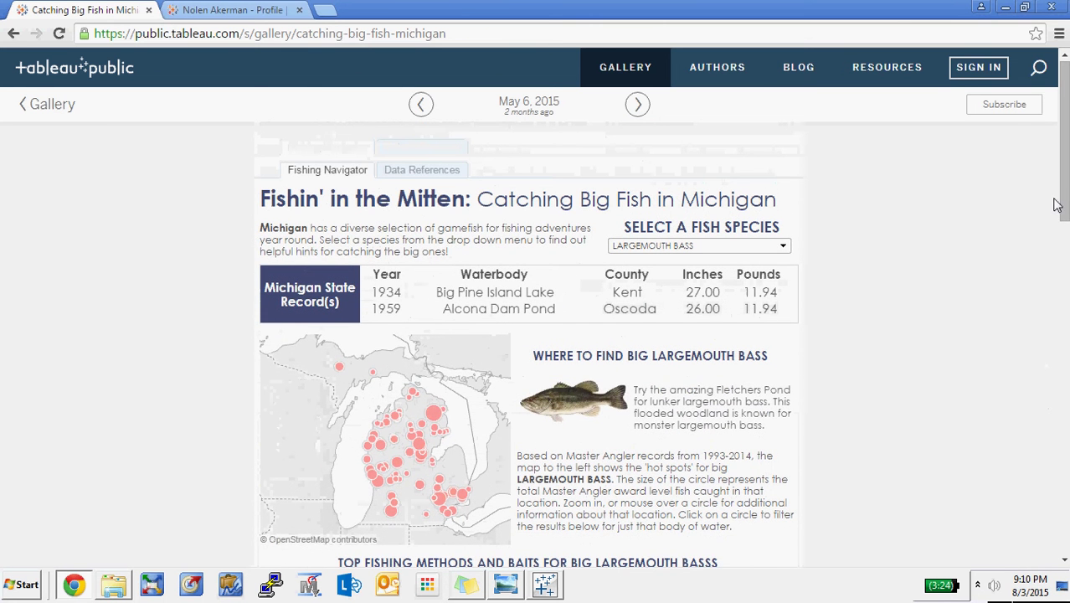
left_click(411, 174)
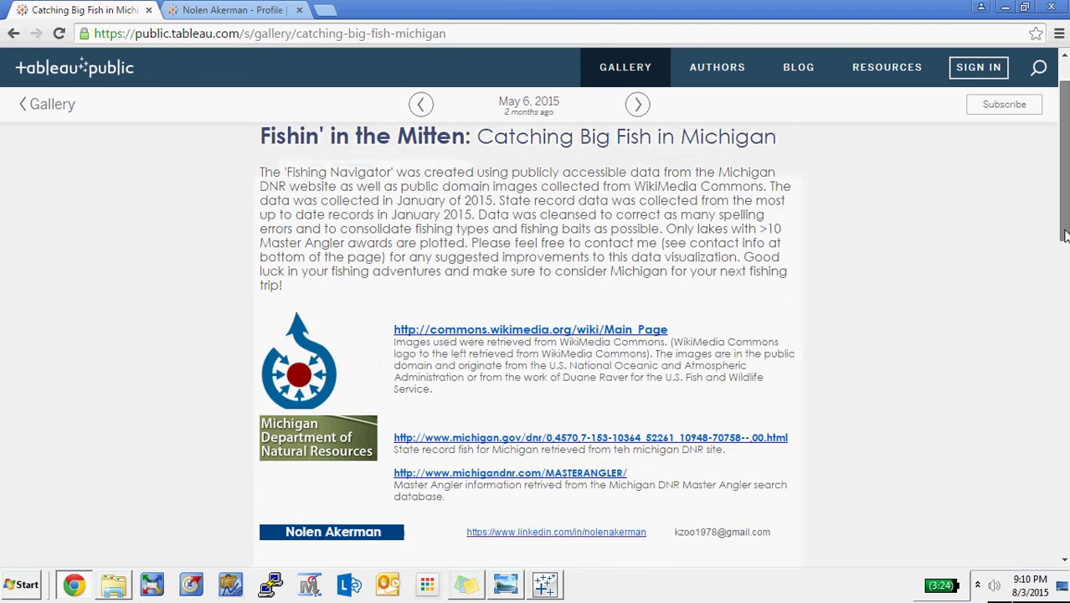
scroll(587, 319, "down", 2)
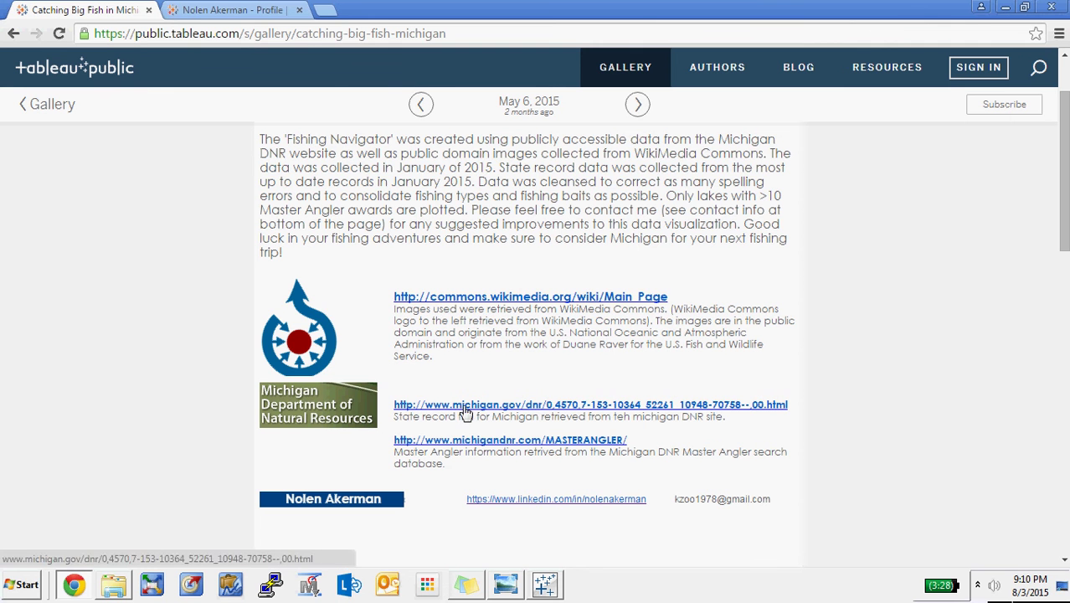
scroll(921, 237, "up", 2)
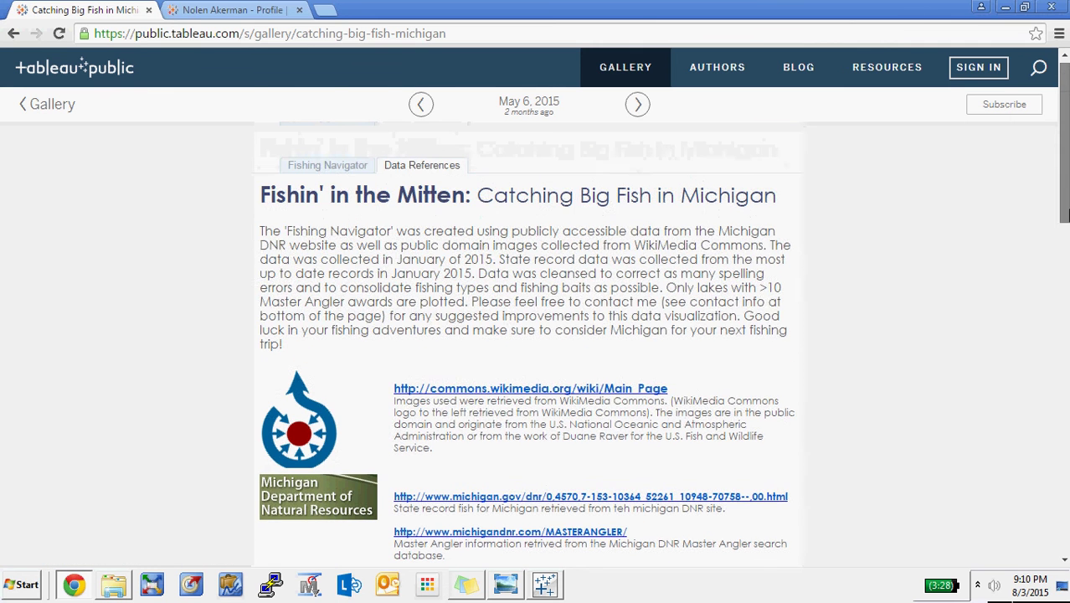
left_click(350, 178)
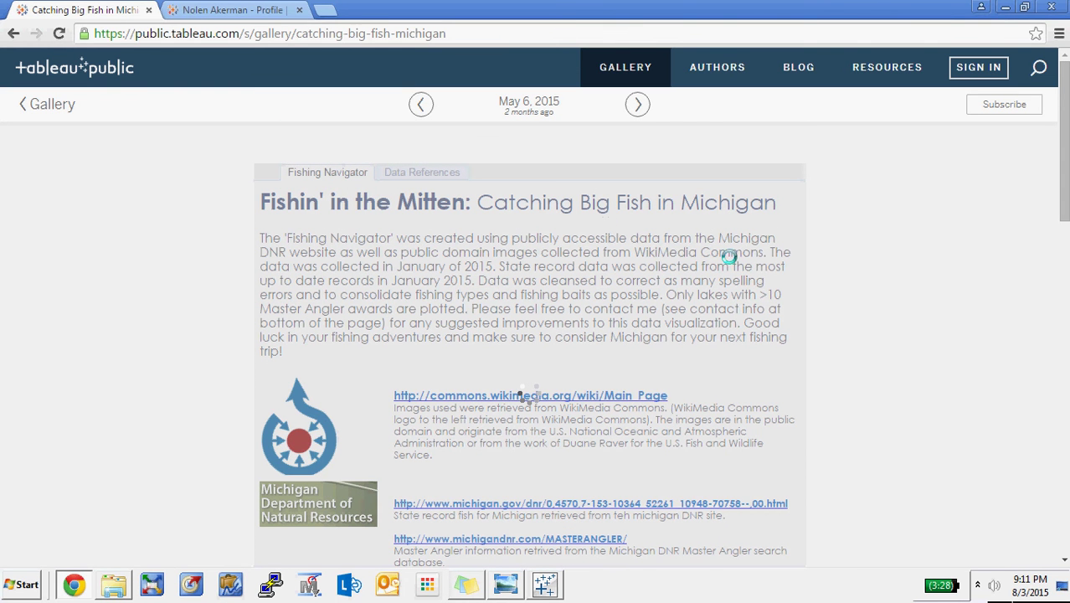
- Switch from the hand-drawn dashboard sketch in Windows Photo Viewer to the MasterAngler workbook in Tableau Desktop and move Show Me nearer the dashboard
left_click(553, 545)
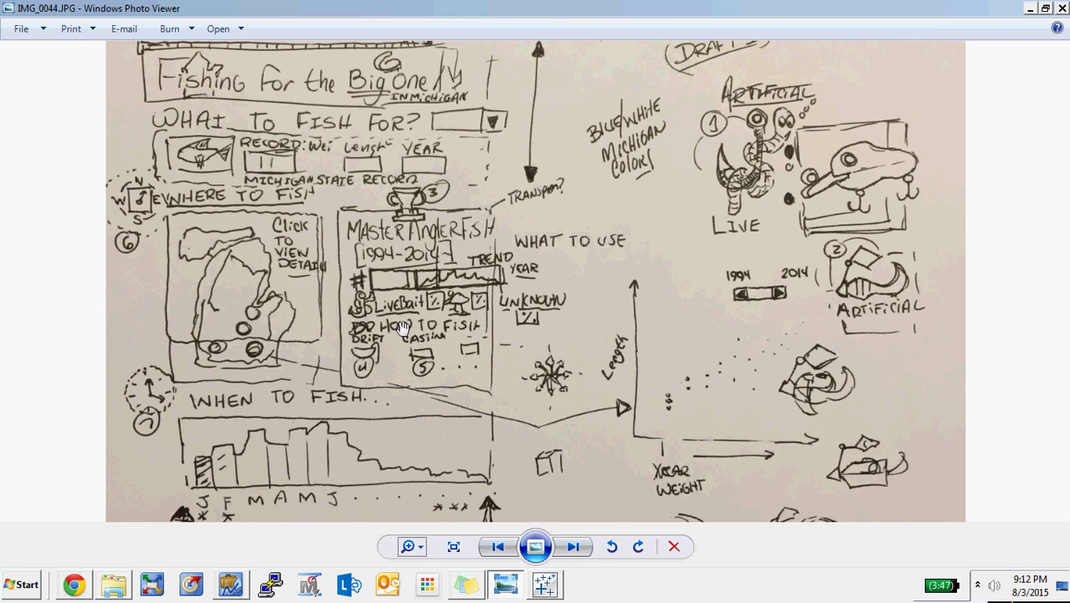
left_click(544, 586)
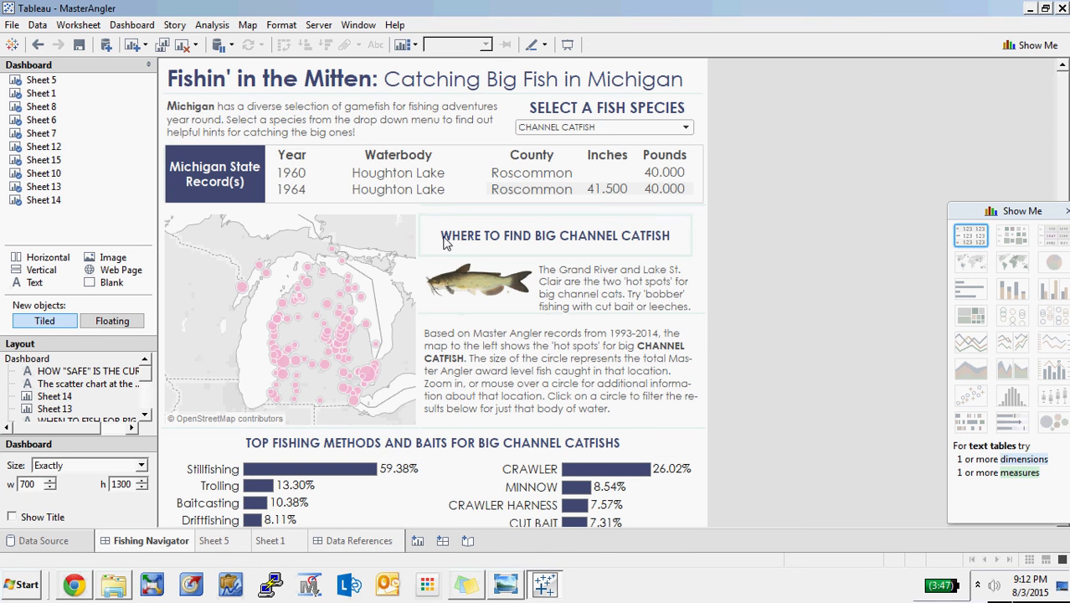
mouse_move(523, 271)
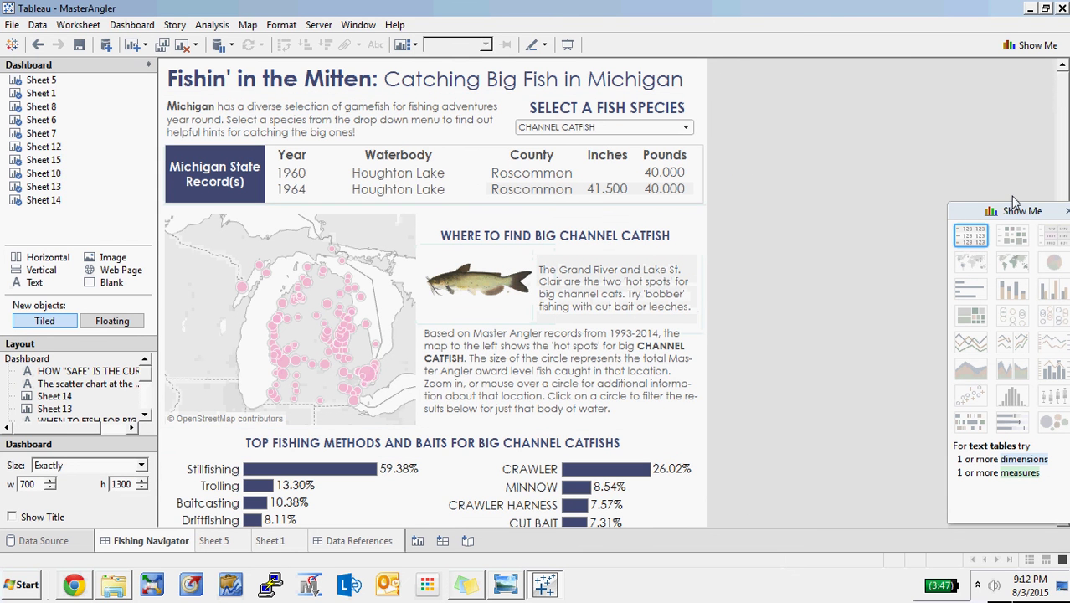
left_click_drag(1005, 210, 845, 102)
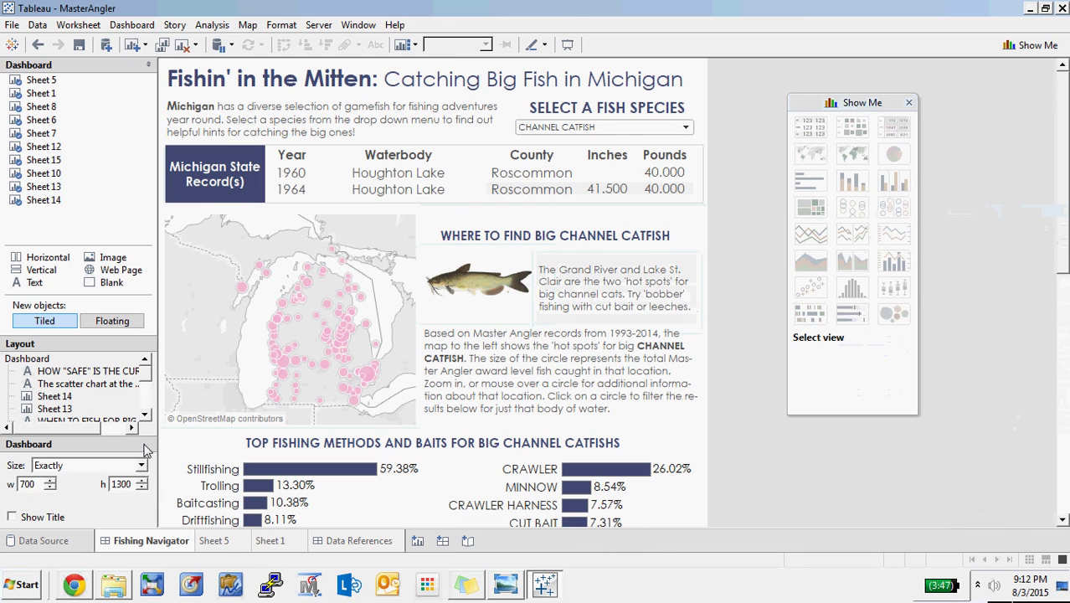
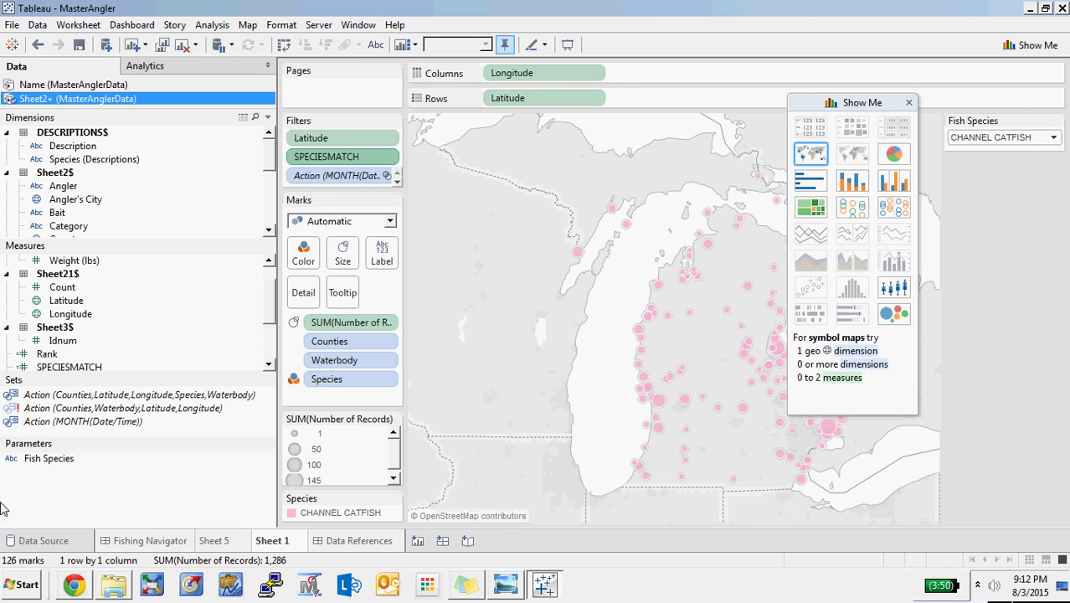
- Review the list of allowable species values in the Fish Species parameter's settings and close them
right_click(267, 460)
left_click(311, 271)
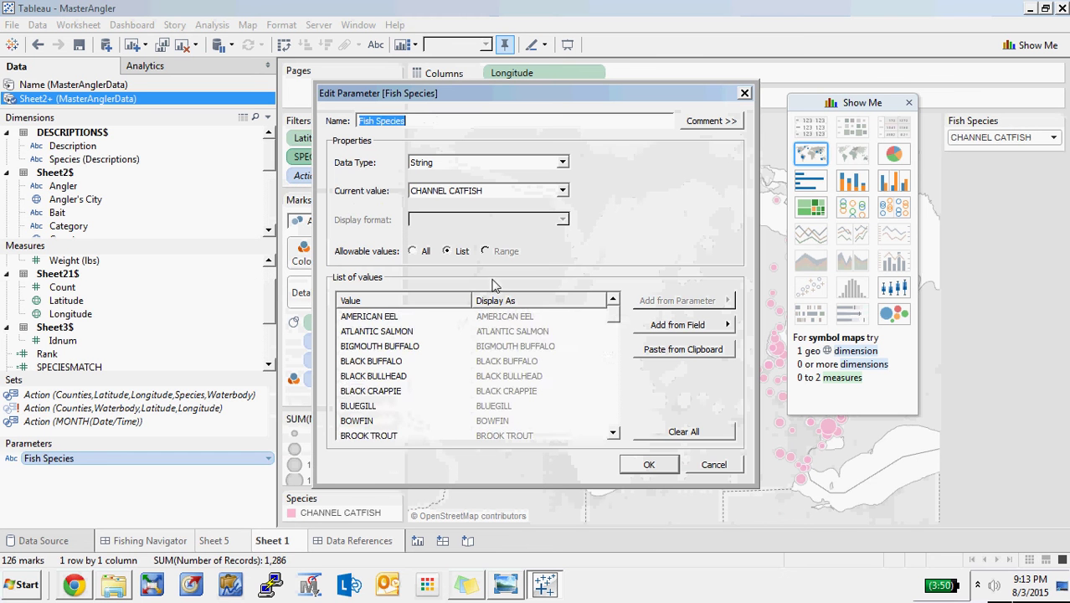
left_click(613, 329)
scroll(603, 407, "down", 15)
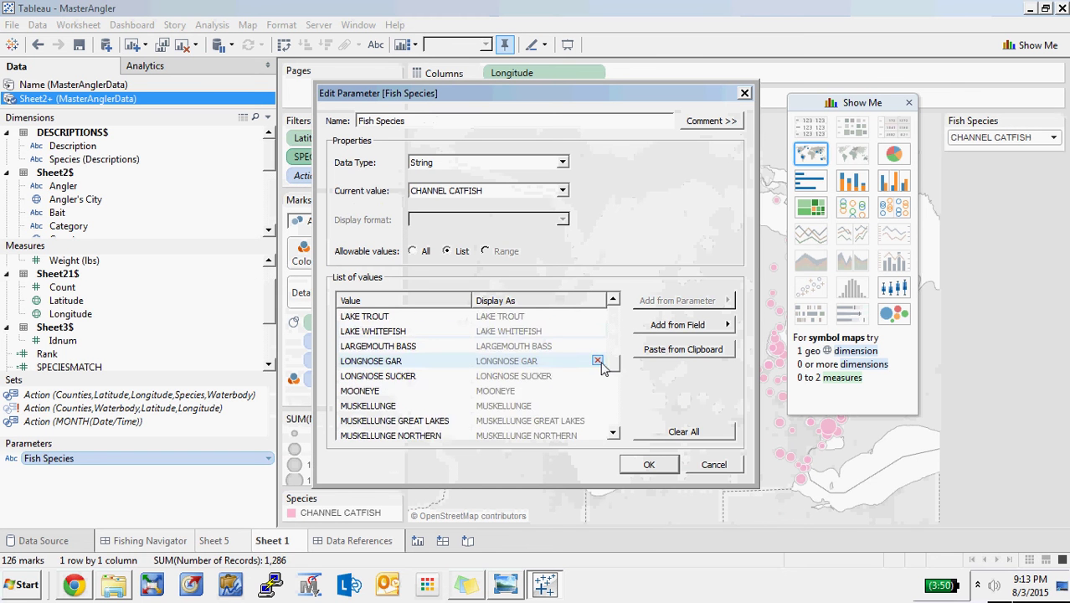
left_click(663, 466)
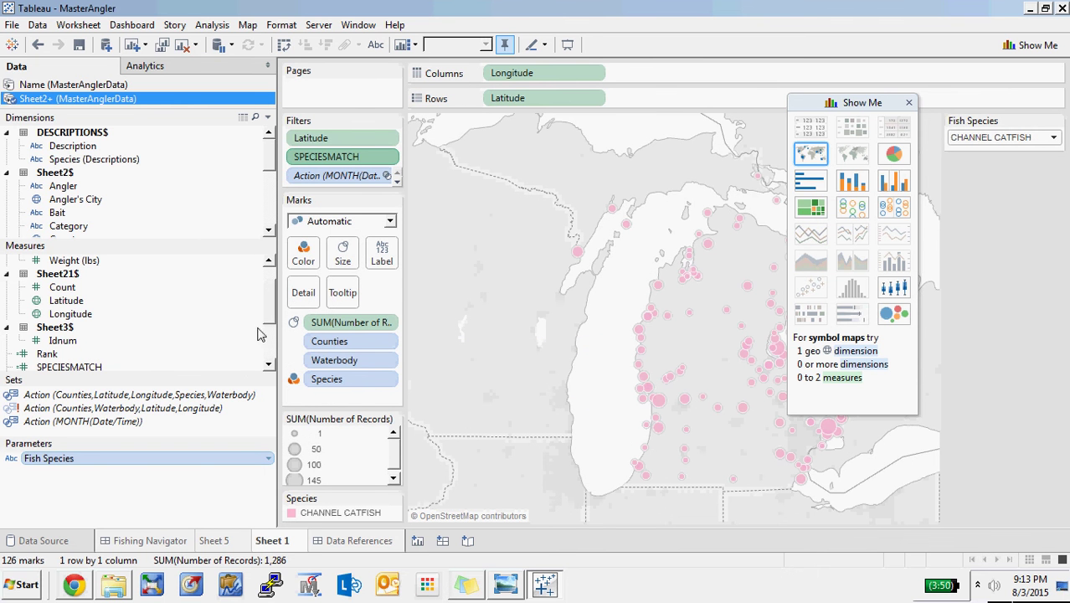
- Inspect the formula of the SPECIESMATCH calculated field and close its editor
left_click(256, 367)
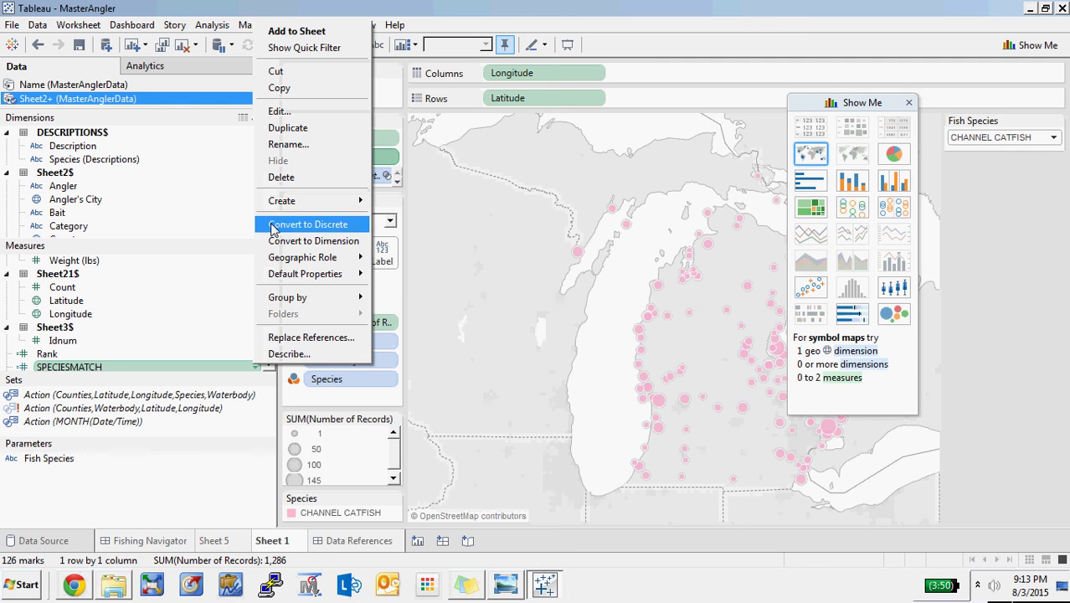
left_click(289, 109)
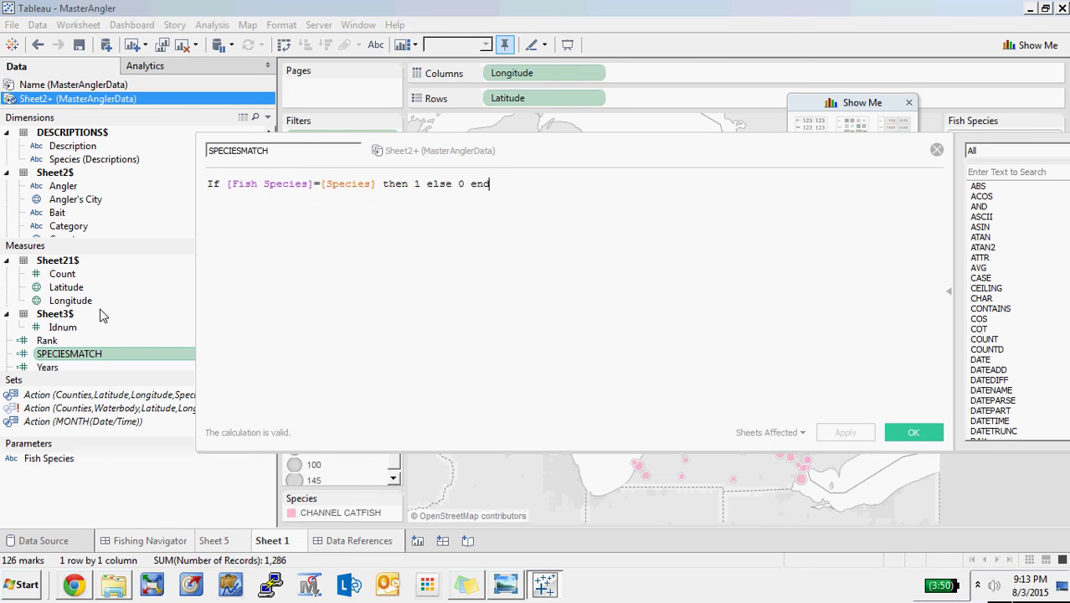
left_click(937, 149)
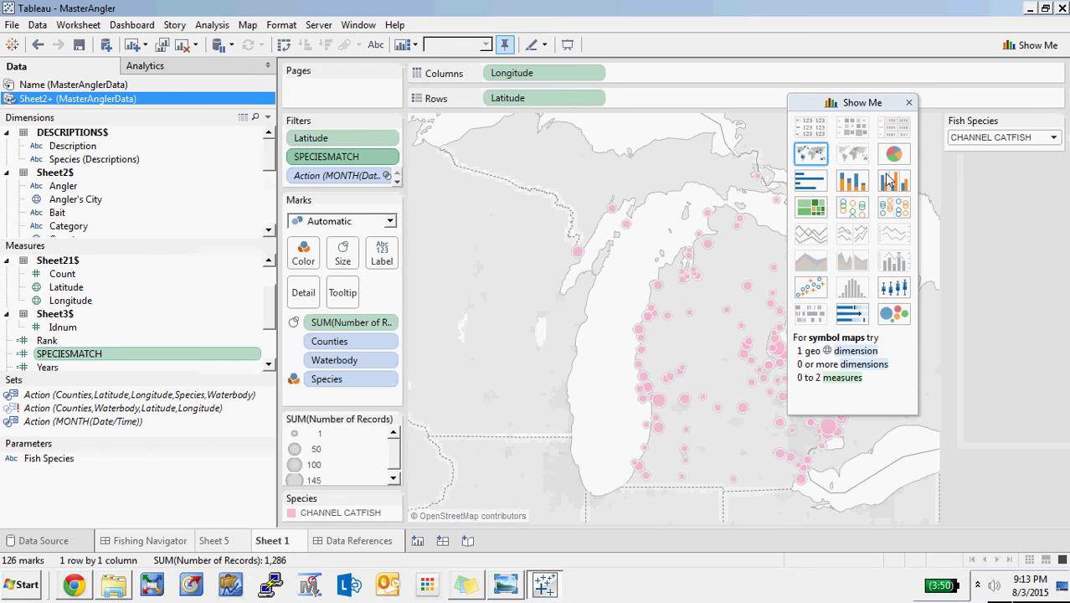
- On Sheet 5, widen the SPECIESMATCH filter to the range 0 to 1 and restore it to only 1
left_click(215, 541)
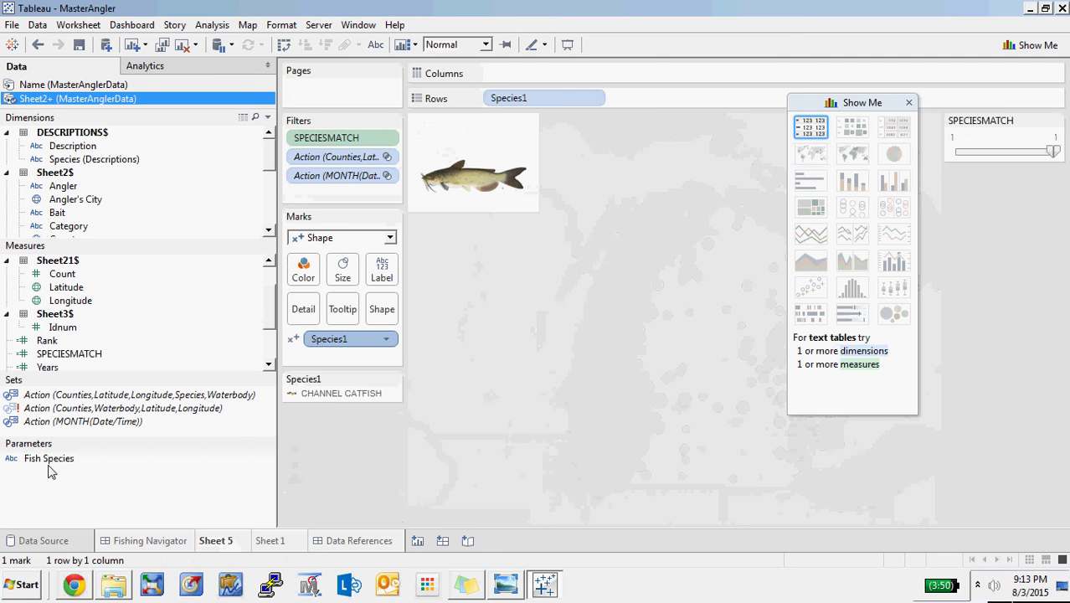
left_click_drag(848, 102, 797, 218)
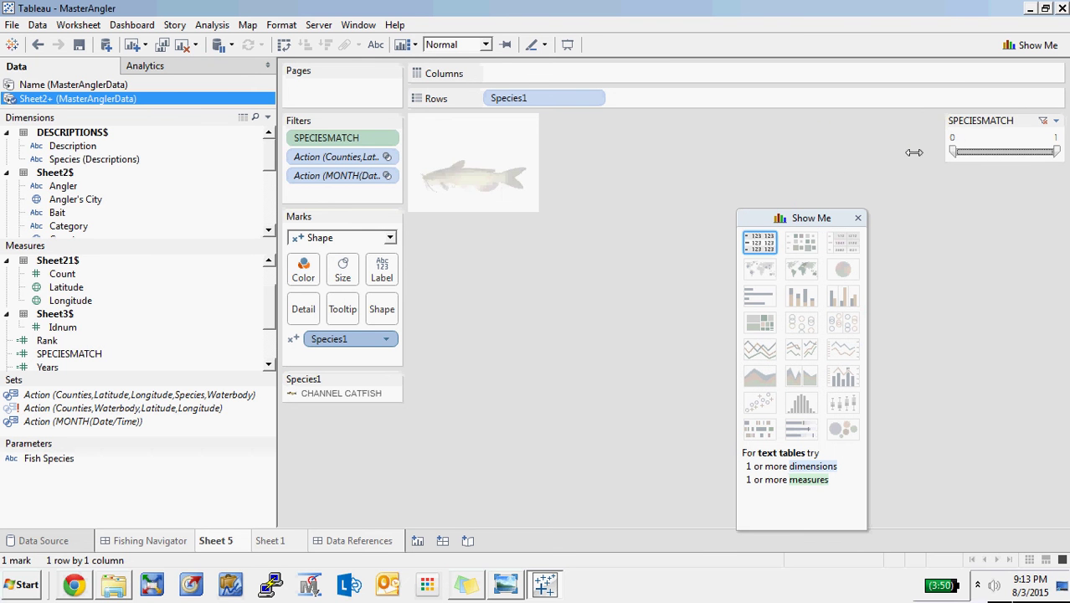
left_click_drag(1051, 150, 952, 151)
left_click_drag(542, 272, 545, 158)
left_click_drag(952, 152, 1054, 151)
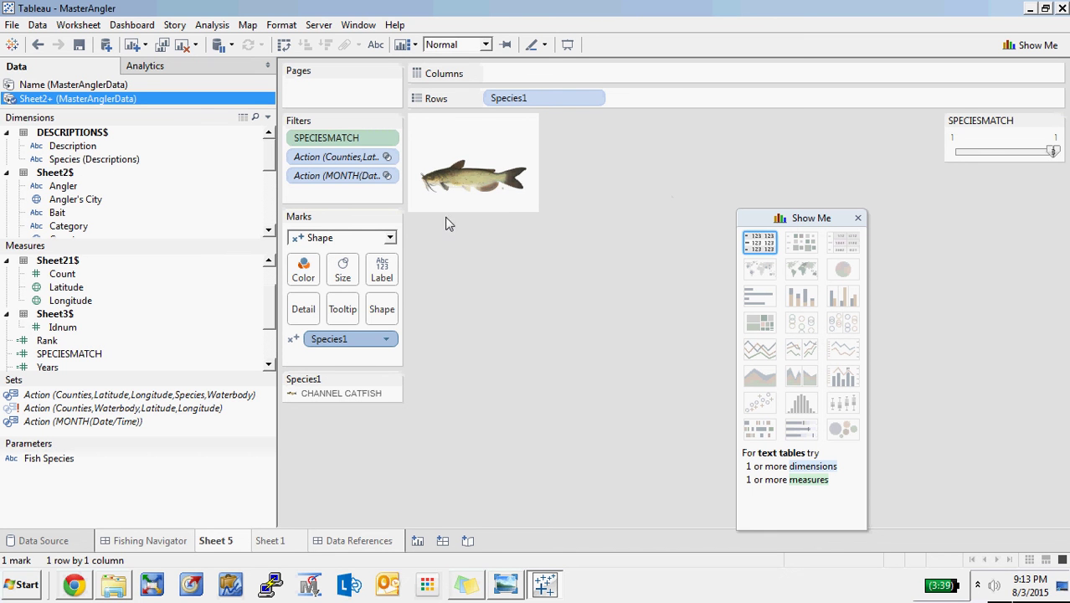
- Look through the mark types and the shape palettes available for the Species1 field on Sheet 5
left_click(390, 238)
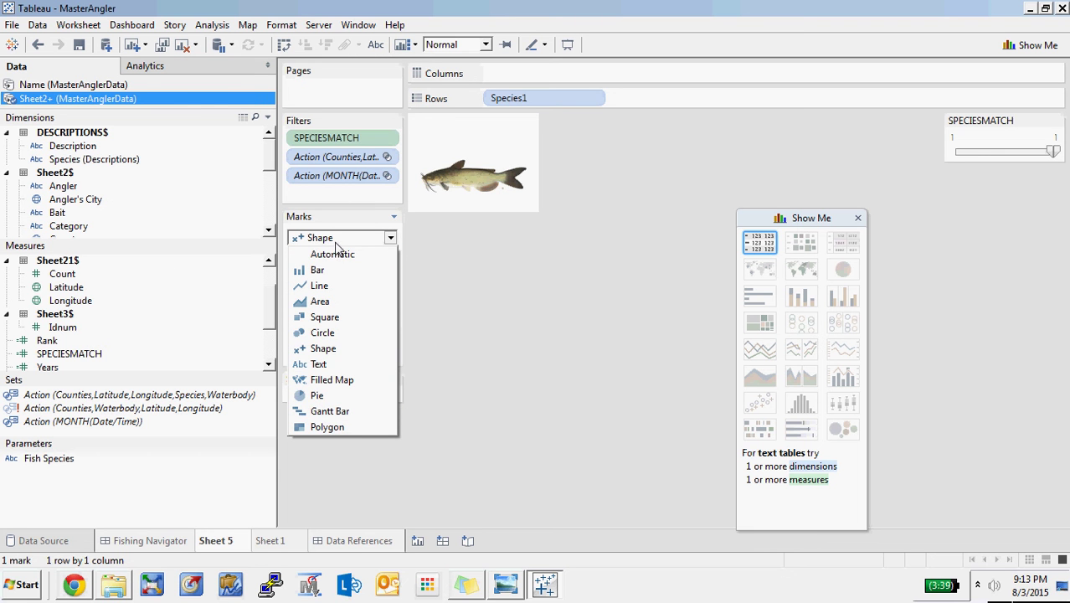
key("Escape")
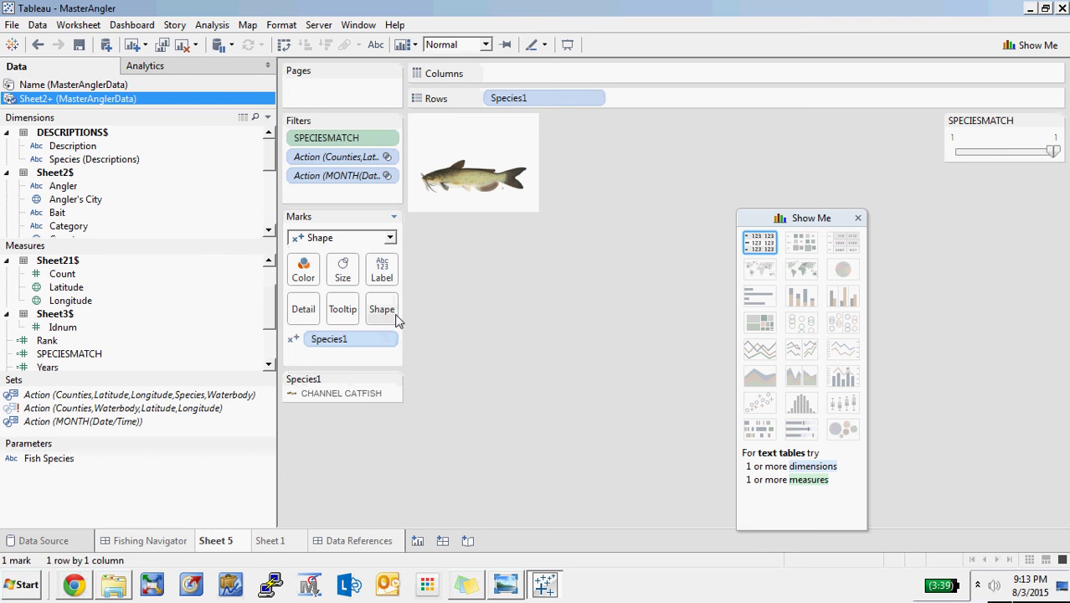
left_click(390, 314)
left_click(635, 223)
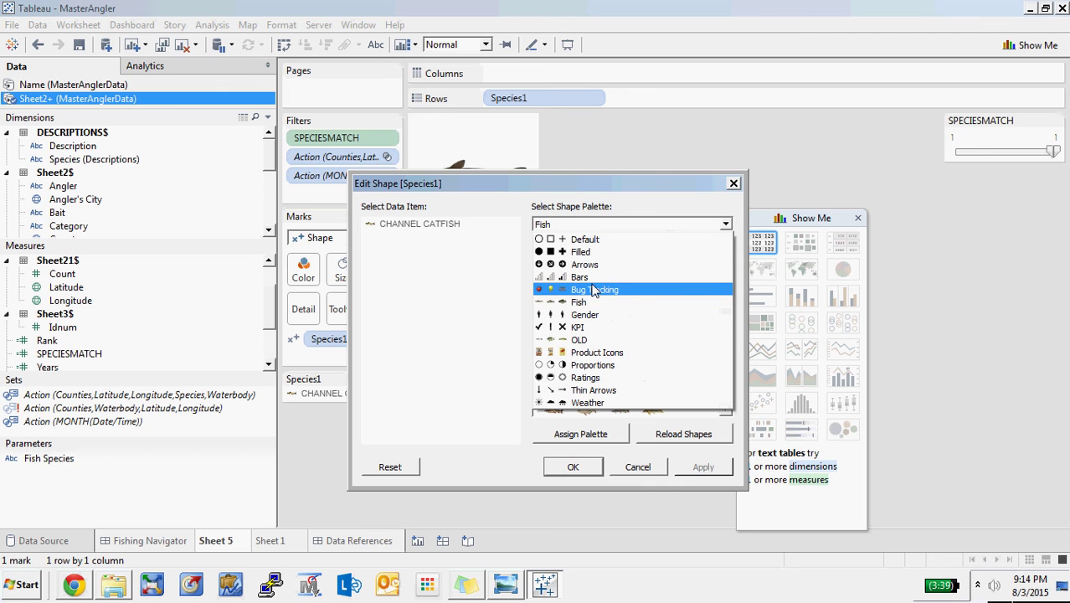
left_click(569, 186)
- Switch to Windows Explorer and examine the fish images in the Fish folder under My Tableau Repository's Shapes folder
left_click(114, 585)
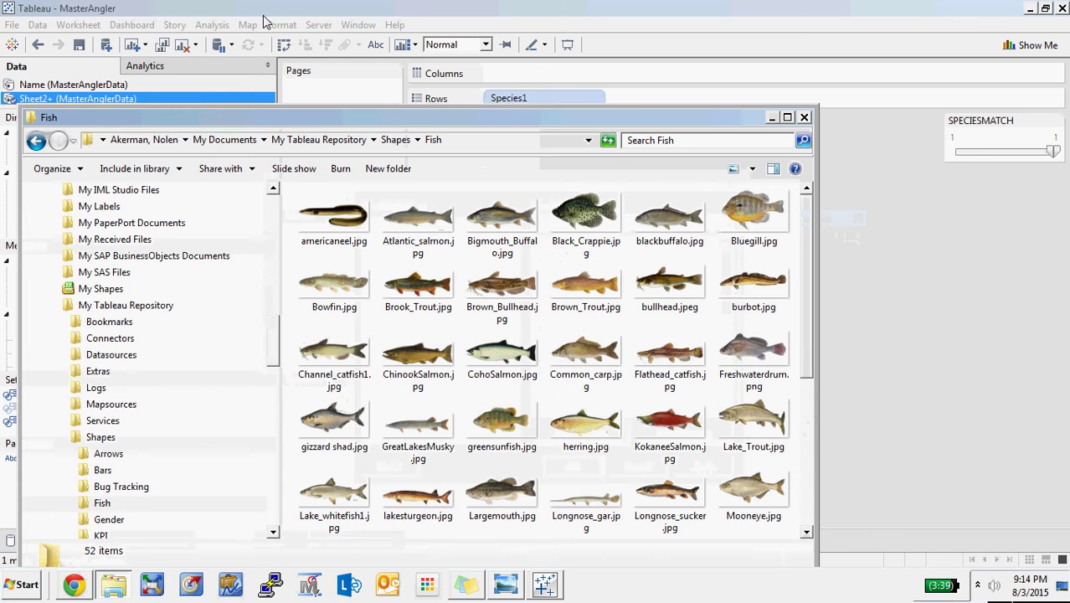
left_click_drag(217, 117, 220, 45)
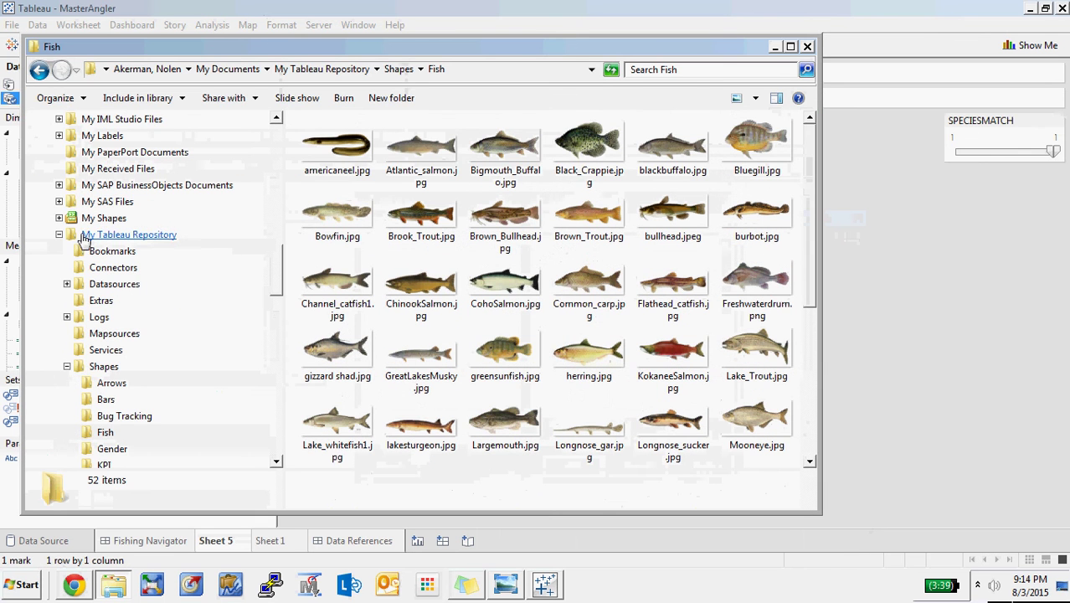
scroll(106, 277, "down", 3)
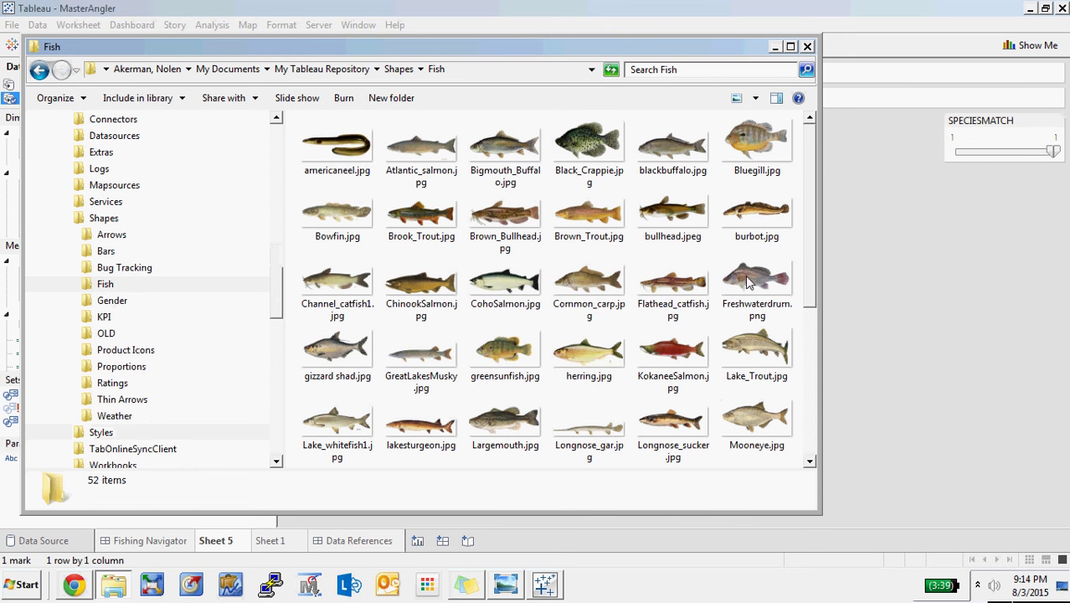
left_click_drag(808, 201, 797, 163)
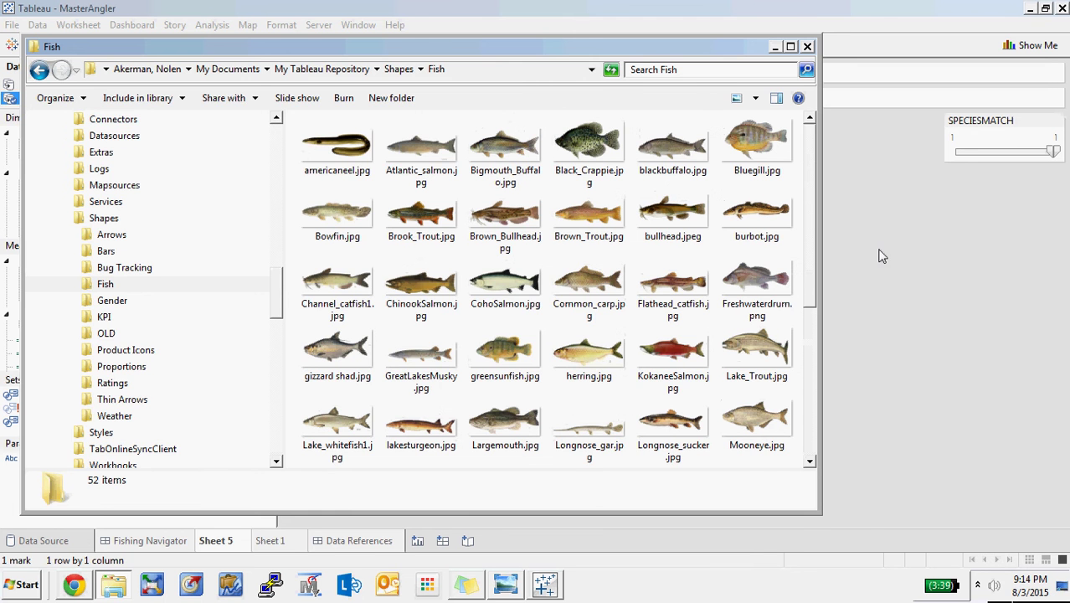
- Return to Tableau, view the Fish shape palette for Species1 and close the shape editor without applying changes
left_click(863, 268)
left_click(552, 257)
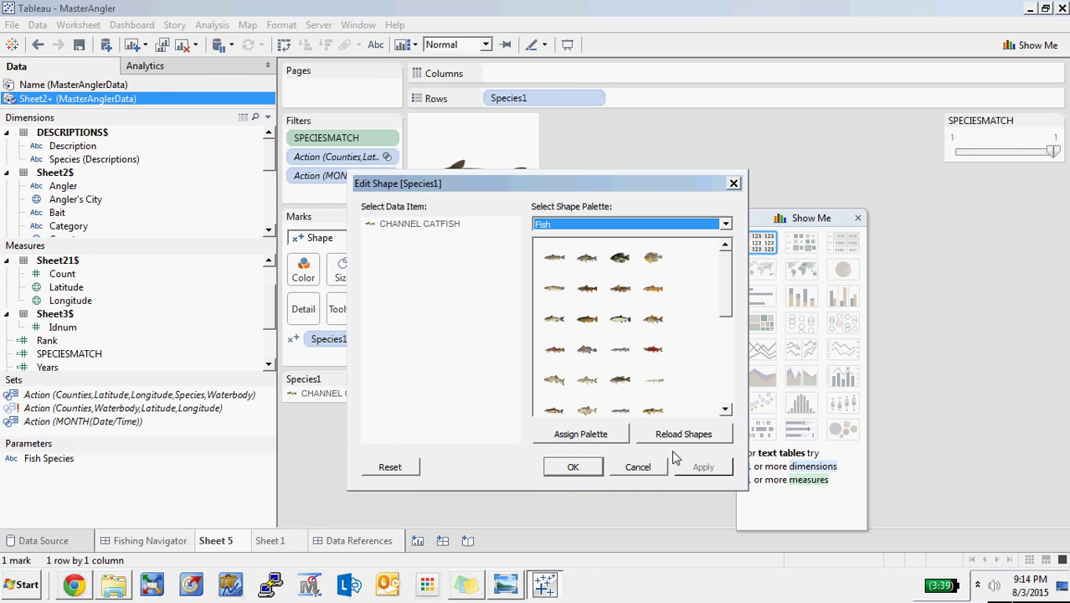
left_click(637, 468)
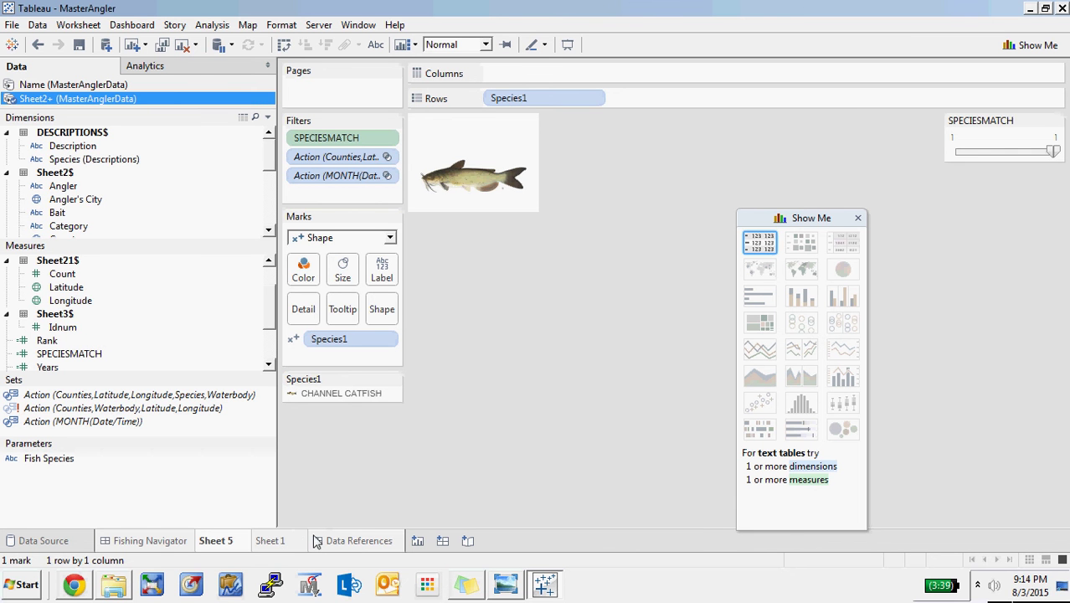
- Return to the Fishing Navigator dashboard, move Show Me off its content and review the lower monthly and length-weight charts
left_click(159, 542)
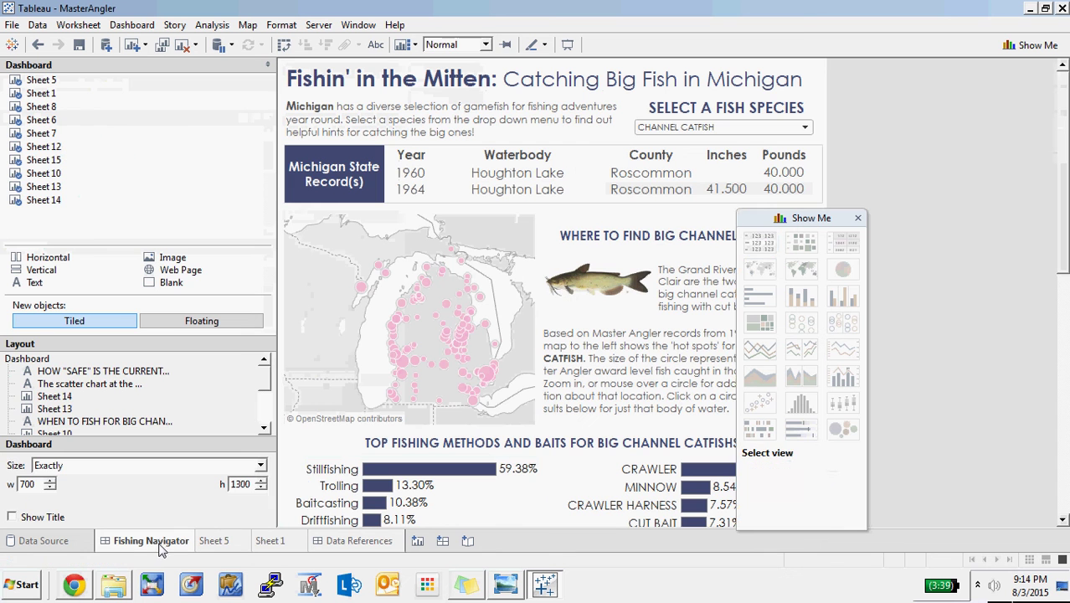
left_click_drag(817, 220, 990, 99)
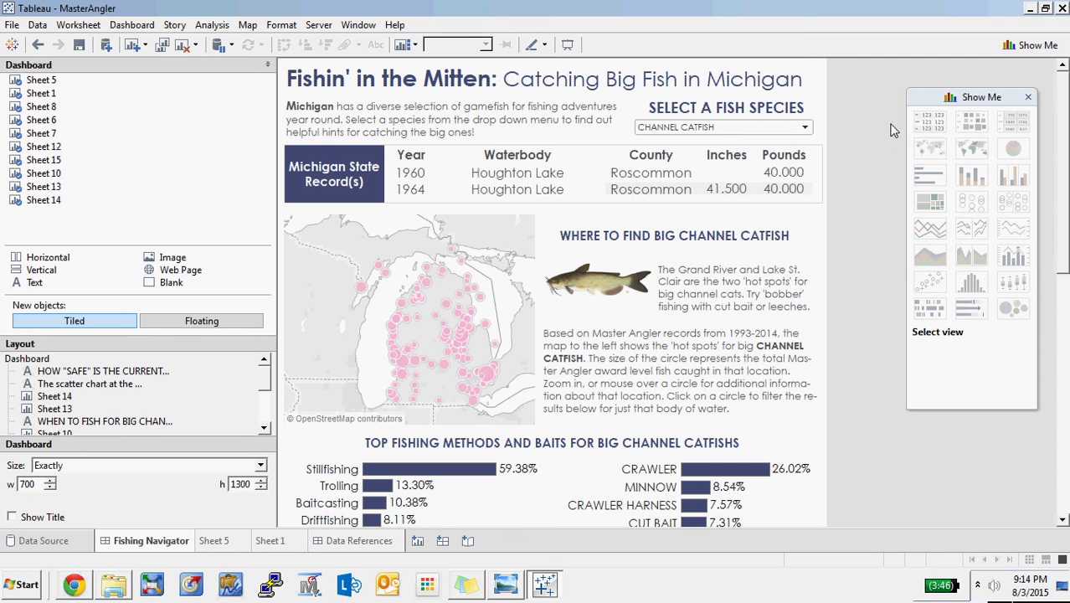
left_click_drag(964, 98, 928, 103)
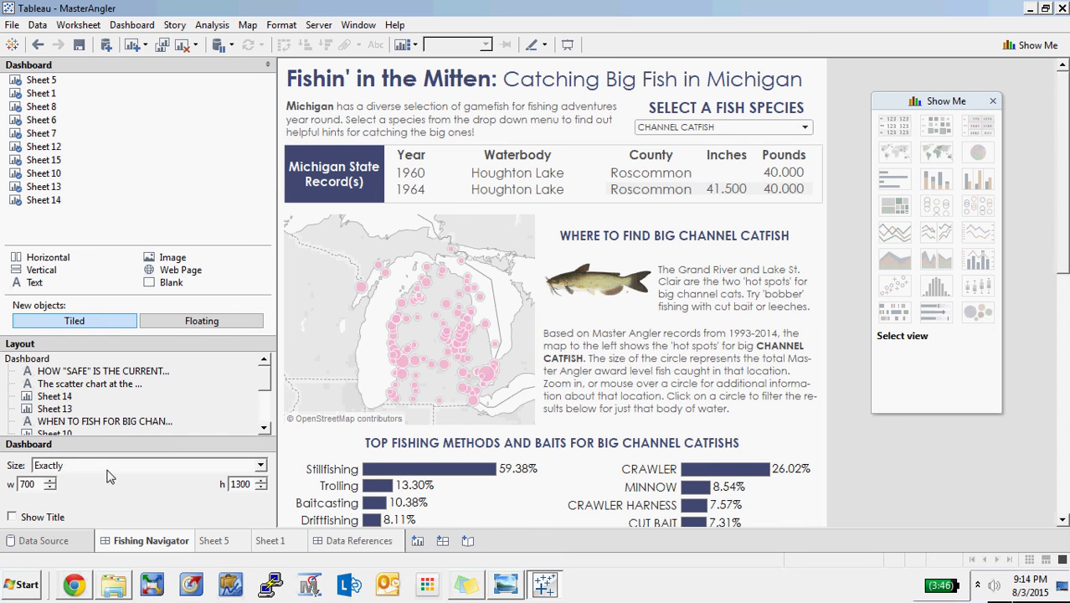
mouse_move(1065, 159)
left_mouse_down()
mouse_move(1052, 411)
mouse_move(1059, 159)
left_mouse_up()
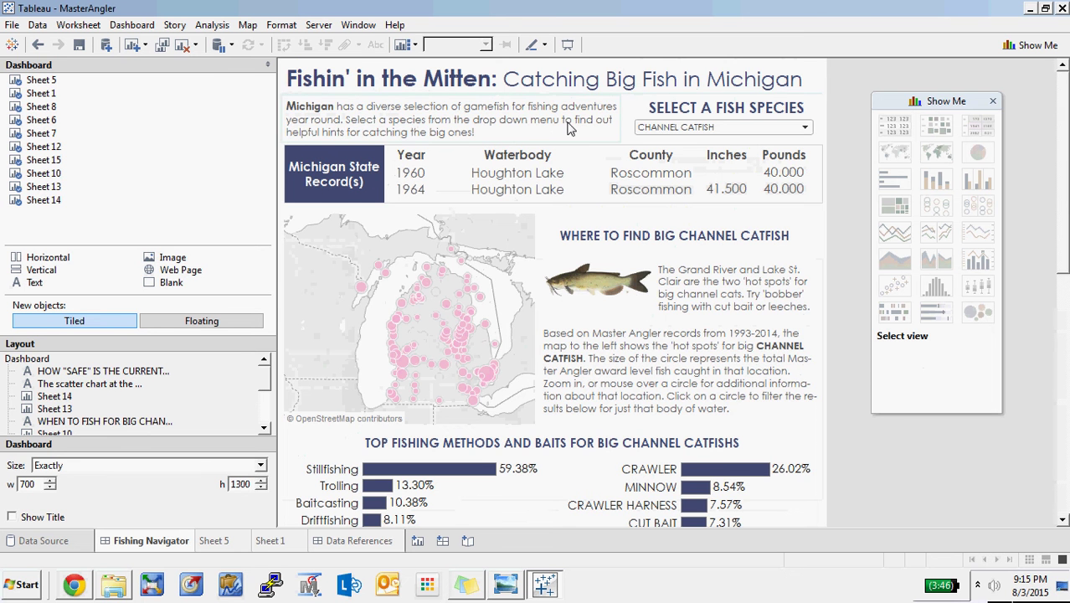
left_click_drag(1066, 121, 1061, 371)
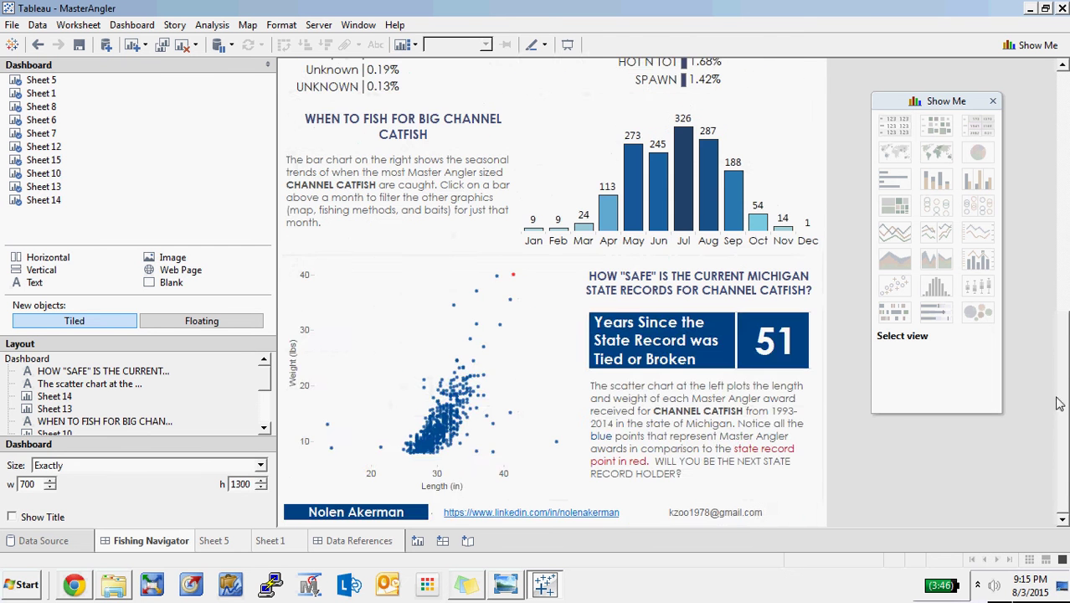
- Review the dashboard's state records, catch map and fishing methods and baits charts, ending with nothing selected
left_click_drag(1066, 321, 1061, 126)
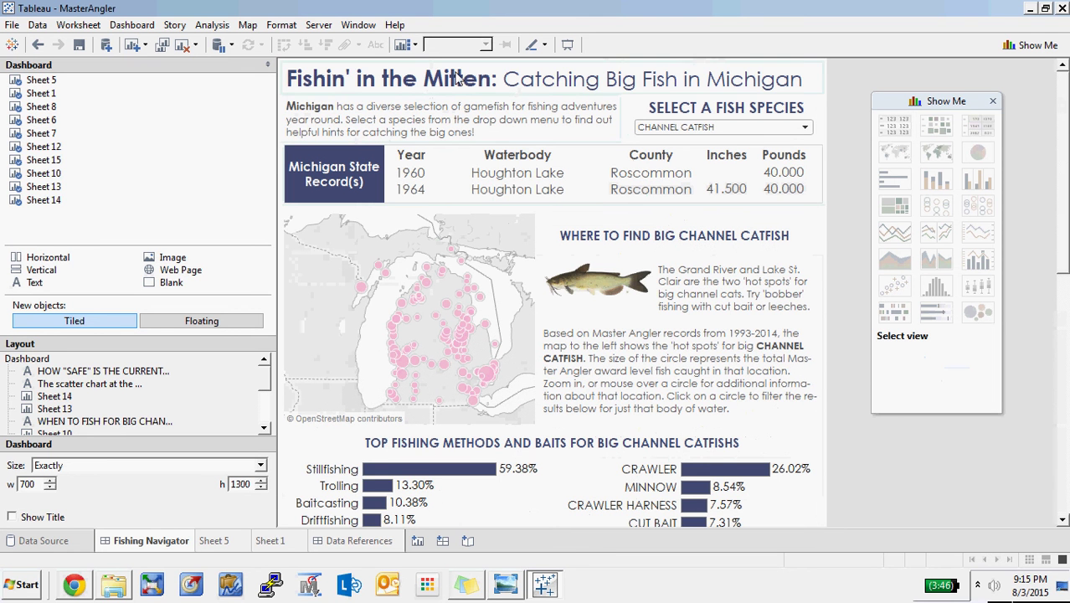
left_click_drag(1065, 170, 1062, 271)
left_click(519, 369)
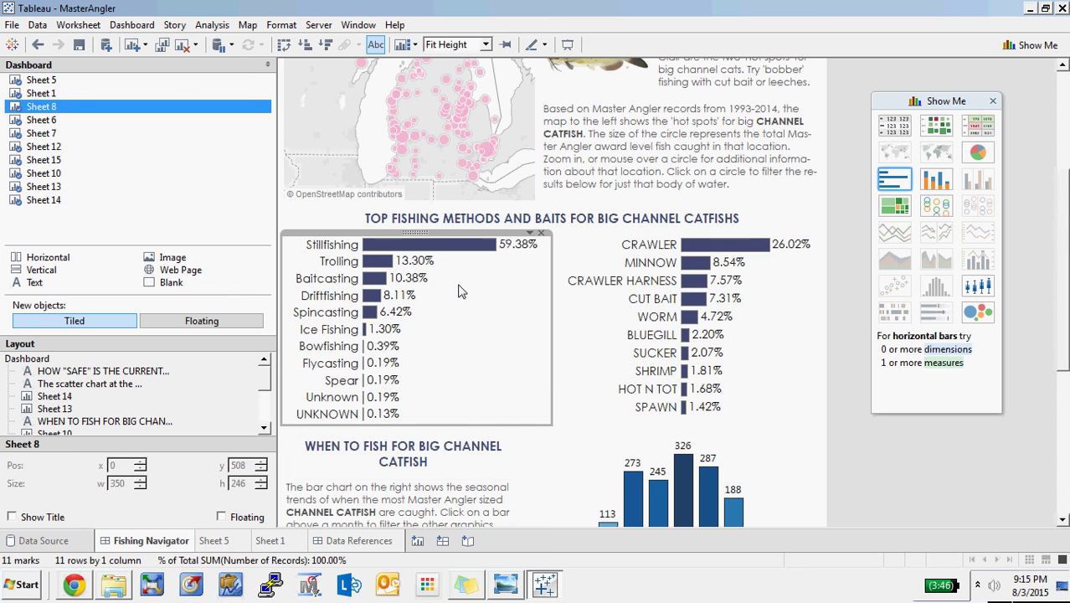
left_click_drag(1066, 270, 1065, 159)
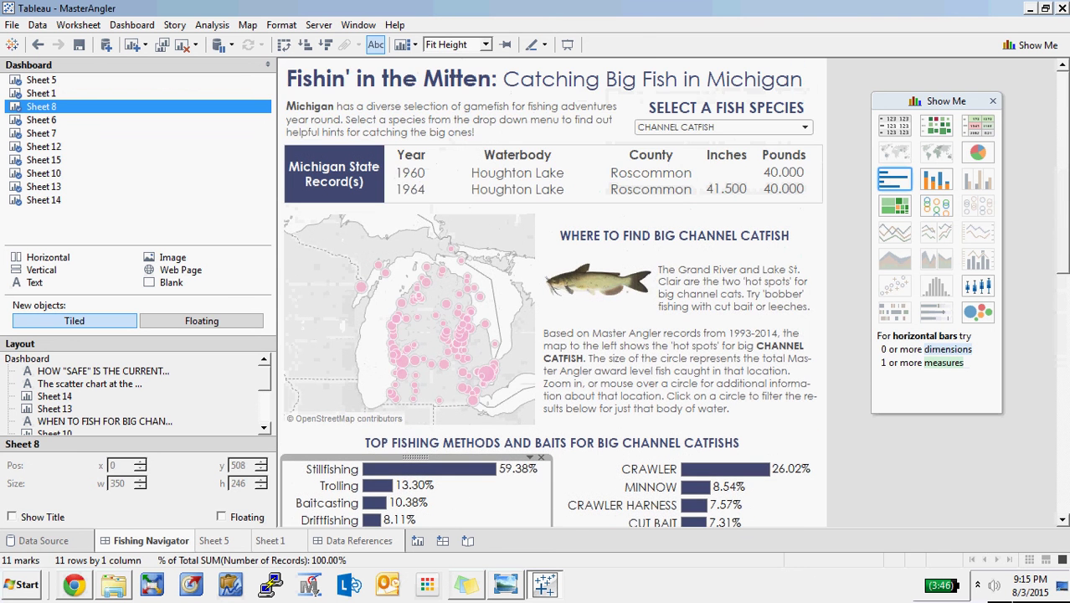
left_click(1047, 184)
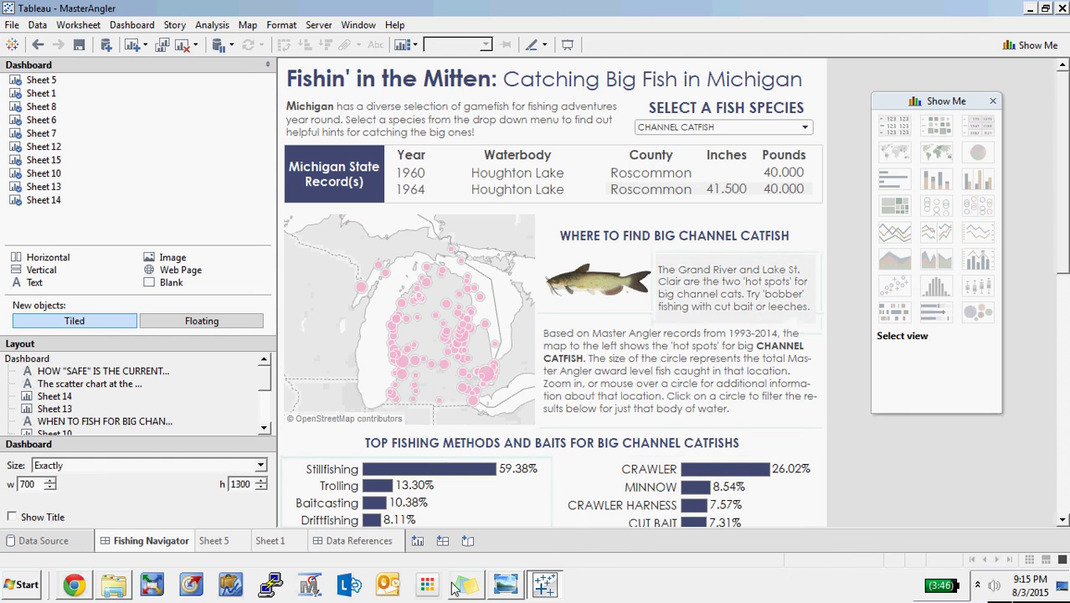
- Switch to Windows Photo Viewer to examine the hand-drawn dashboard sketch IMG_0044.JPG, and return to the Tableau dashboard
left_click(502, 584)
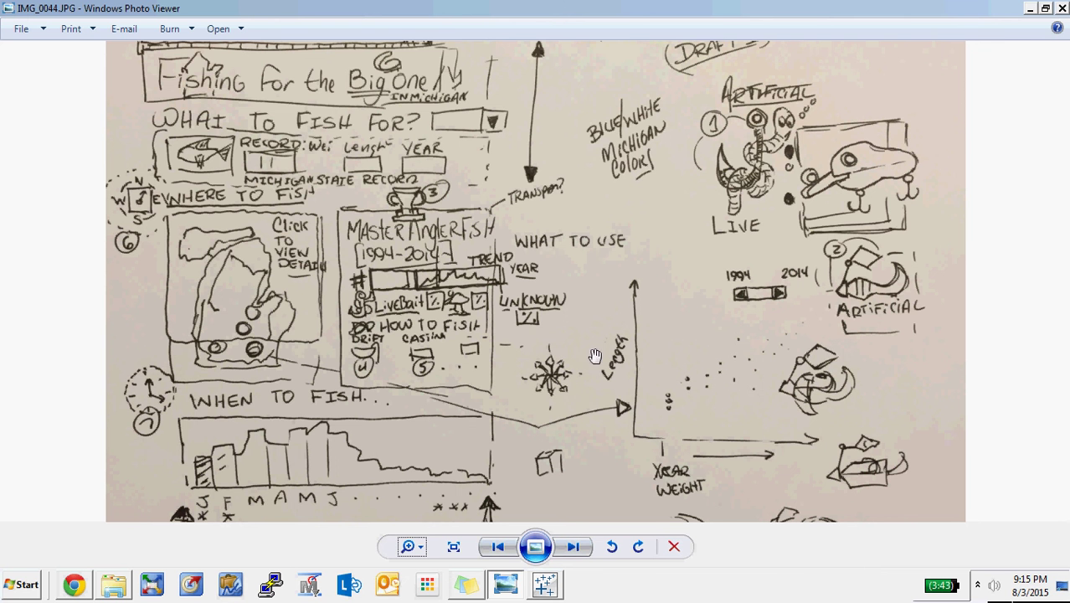
left_click(1032, 9)
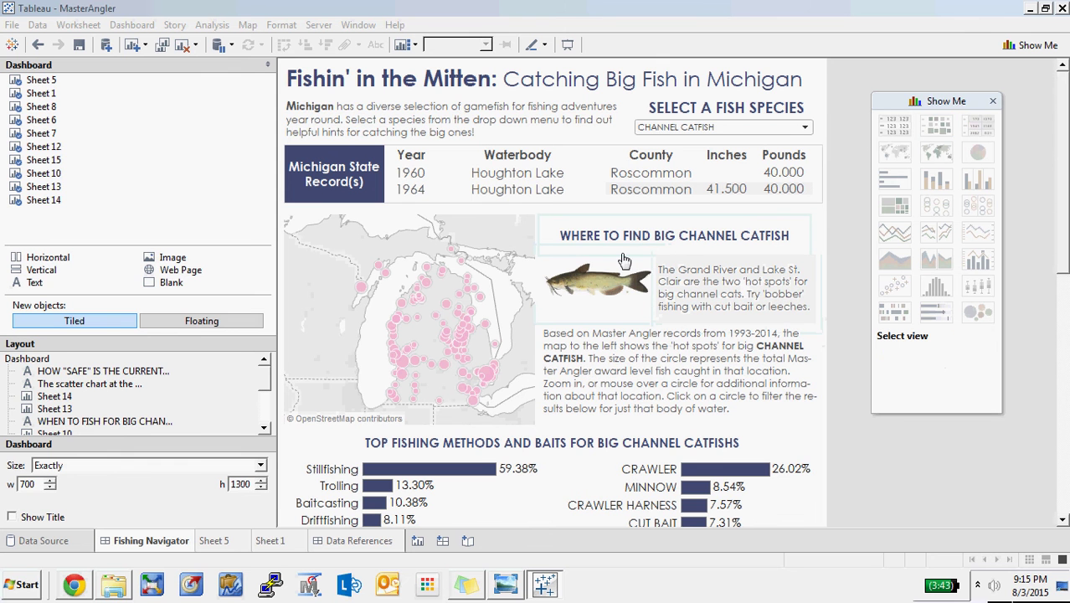
mouse_move(644, 275)
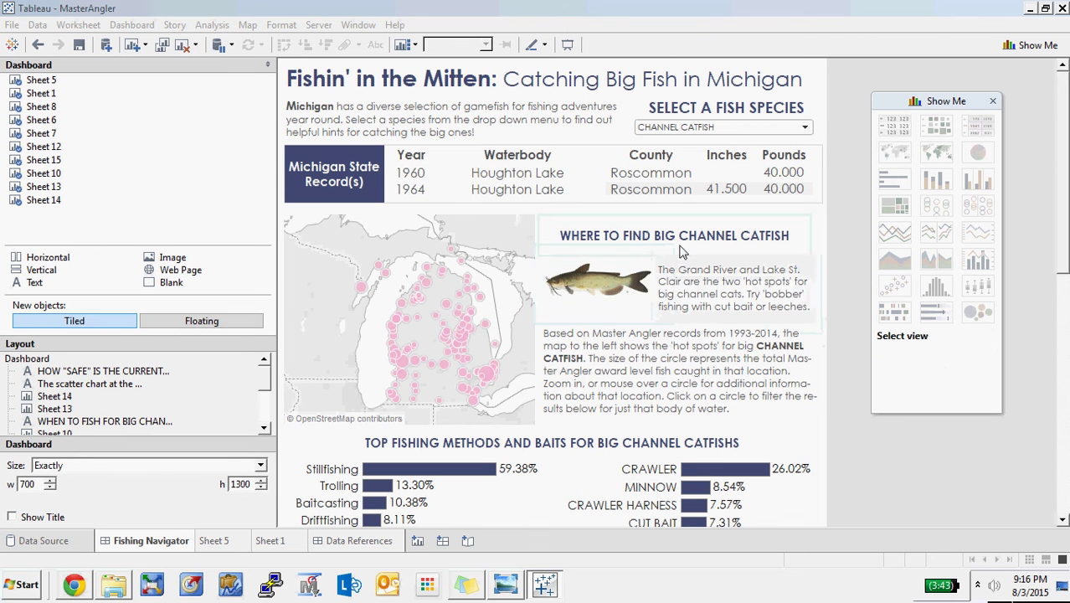